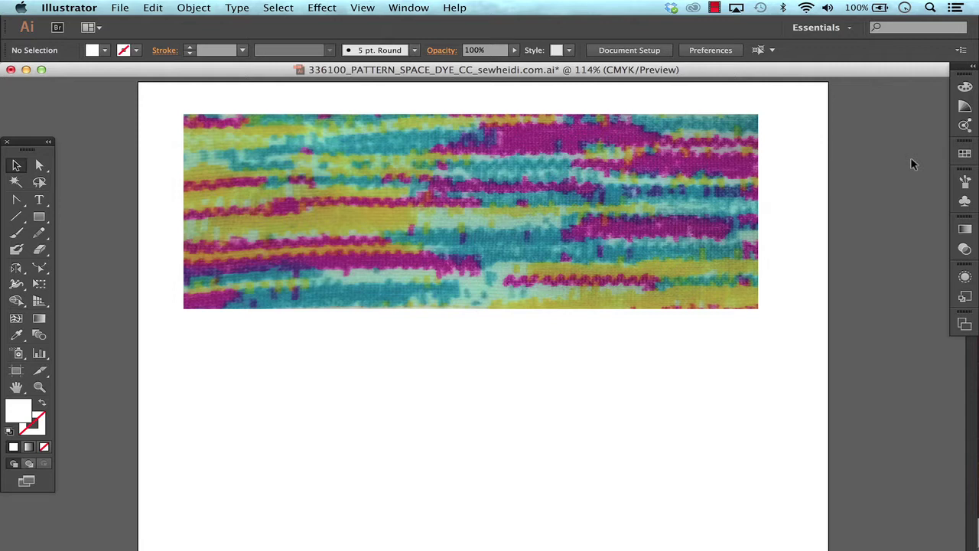
Select the embedded space-dye knit fabric photo at the top of the artboard
click(697, 213)
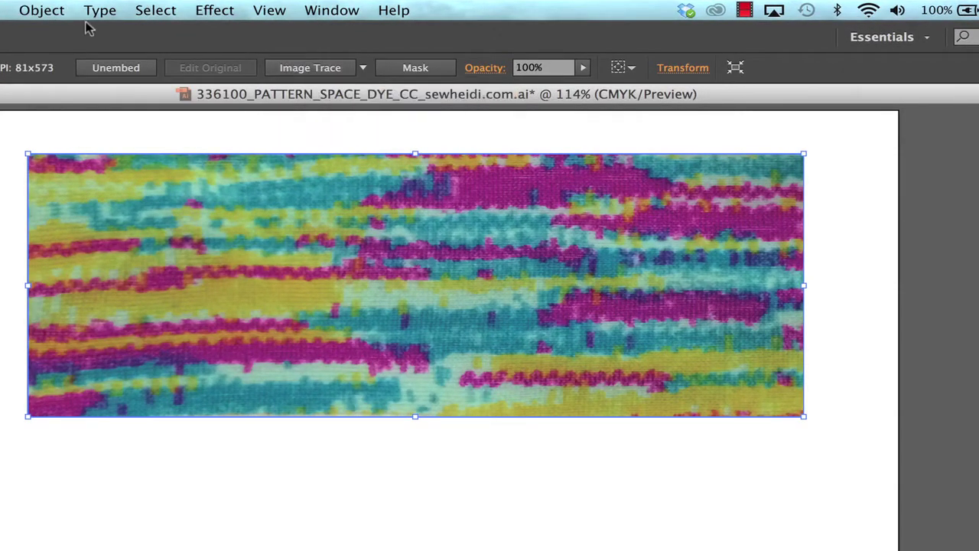
Apply Image Trace > Make to the yarn photo, producing a black-and-white trace
click(43, 11)
mouse_move(77, 468)
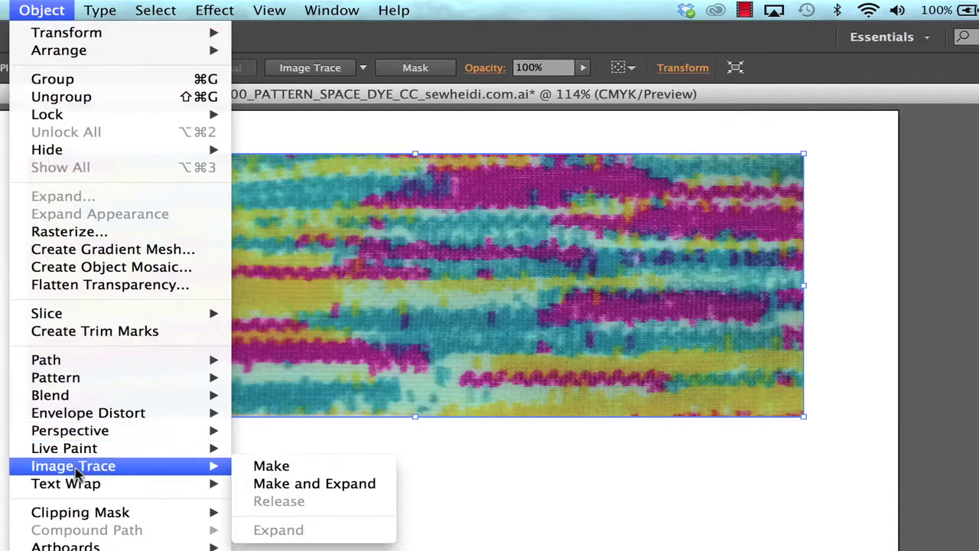
click(272, 466)
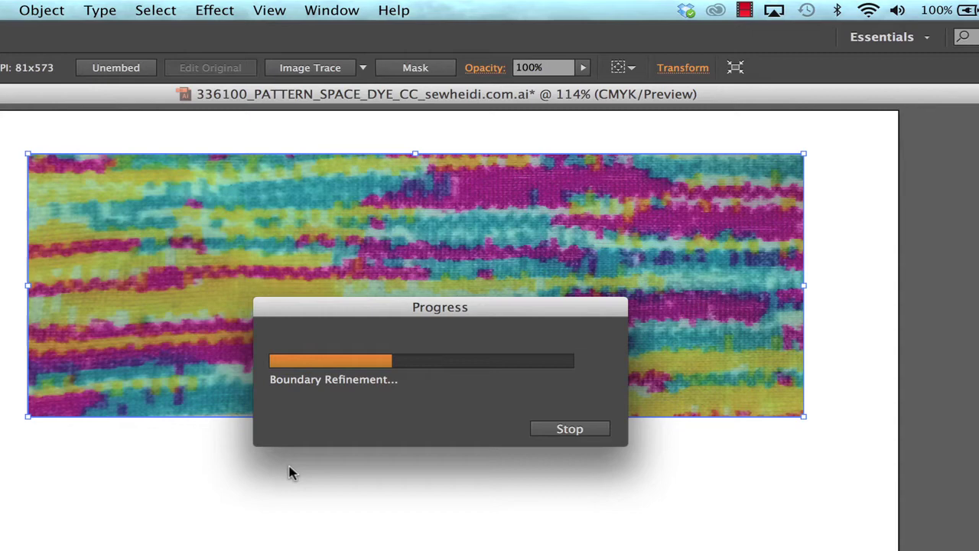
scroll(291, 472, left, 5)
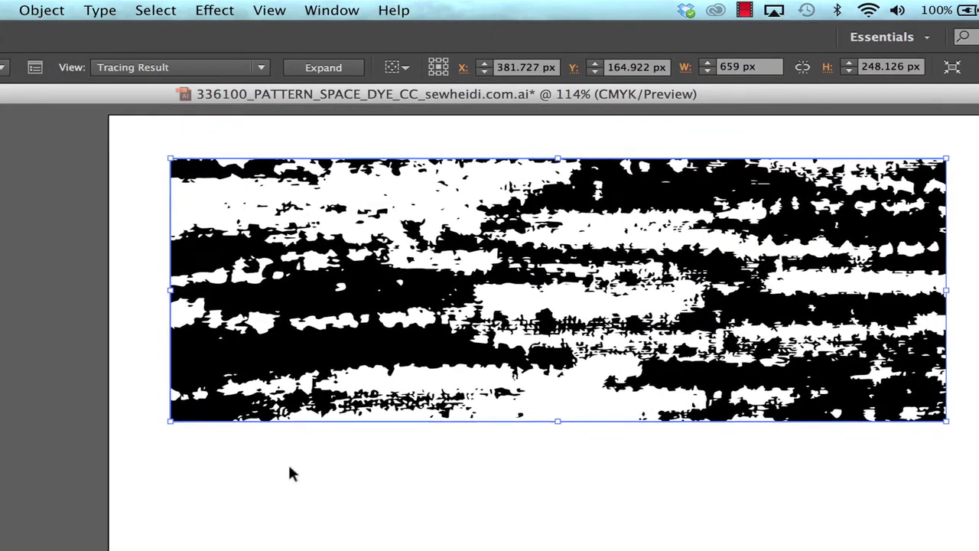
scroll(289, 473, left, 2)
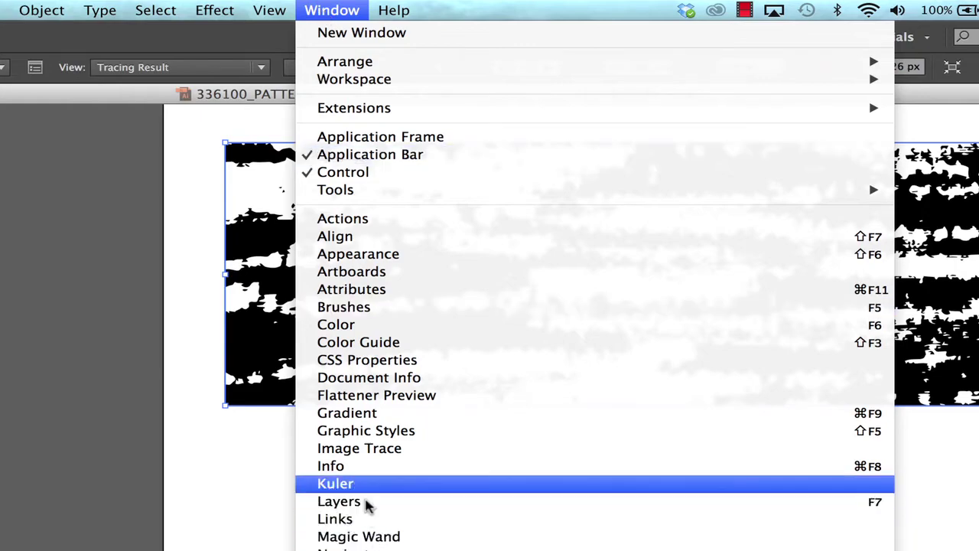
In the Image Trace panel, set the trace to Color mode with a Limited 4-color palette
click(362, 448)
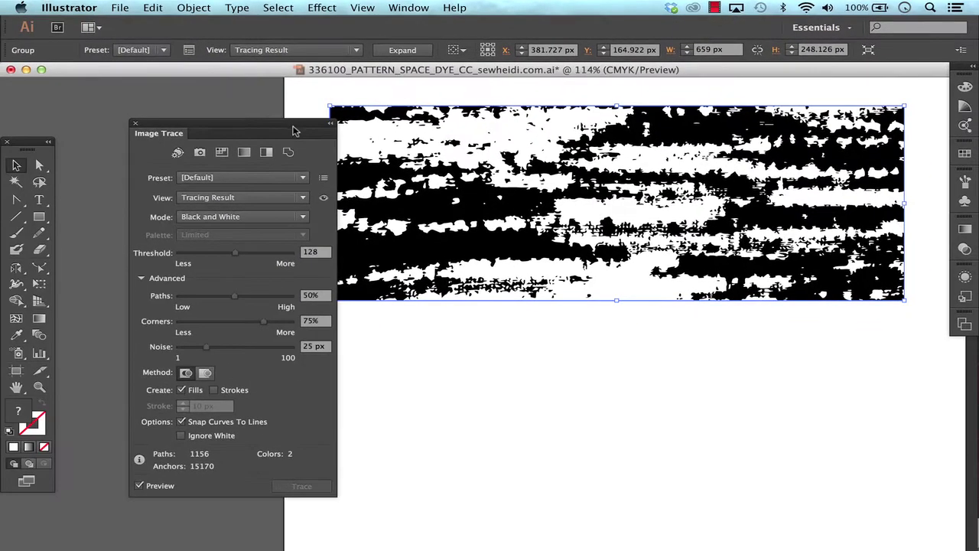
drag(293, 131, 266, 118)
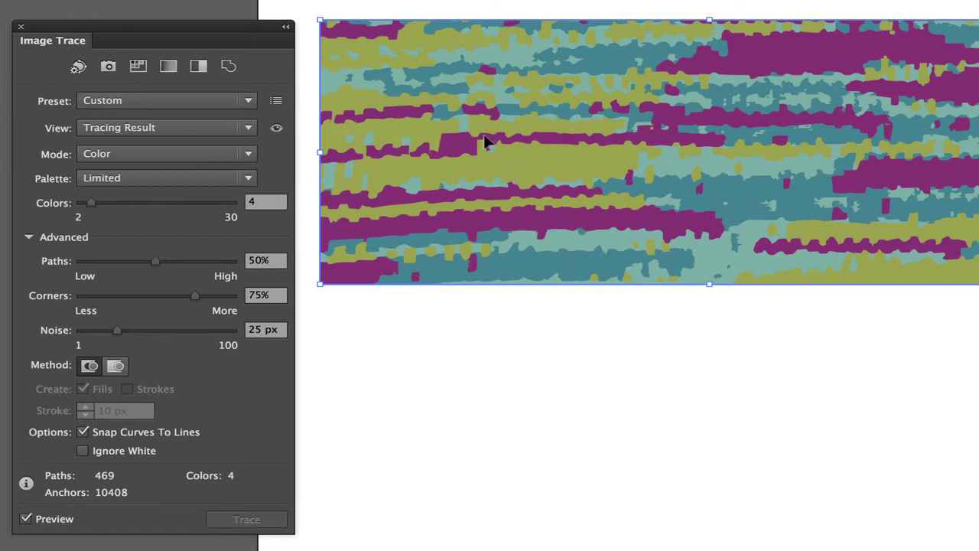
Duplicate the four-color trace below the original and retrace the copy with the Overlapping method
drag(486, 143, 501, 432)
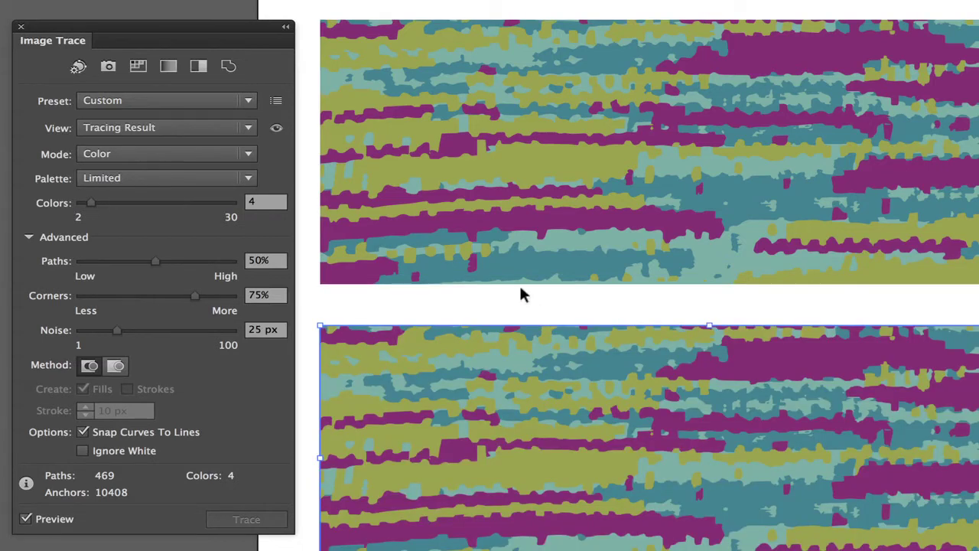
click(488, 255)
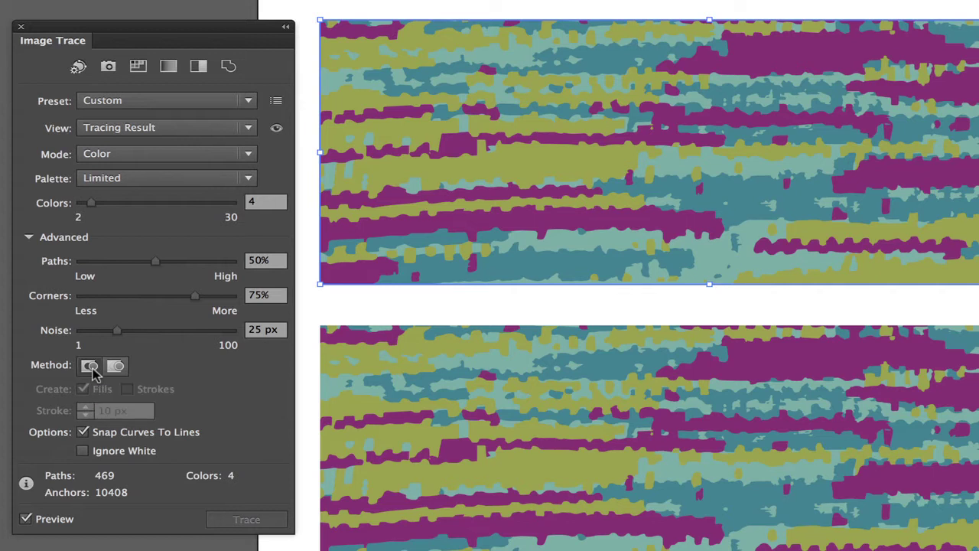
click(371, 360)
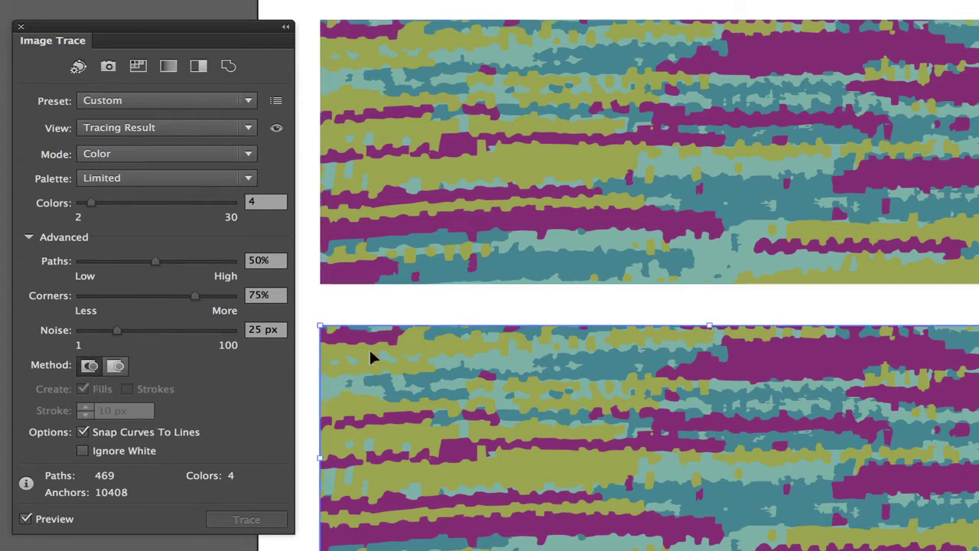
click(117, 366)
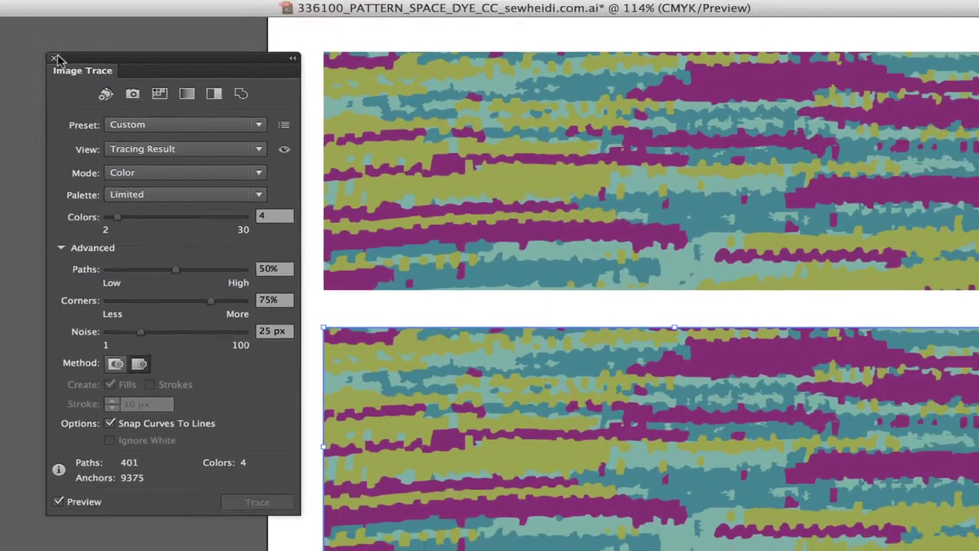
Close the Image Trace panel and select both traced images
click(55, 58)
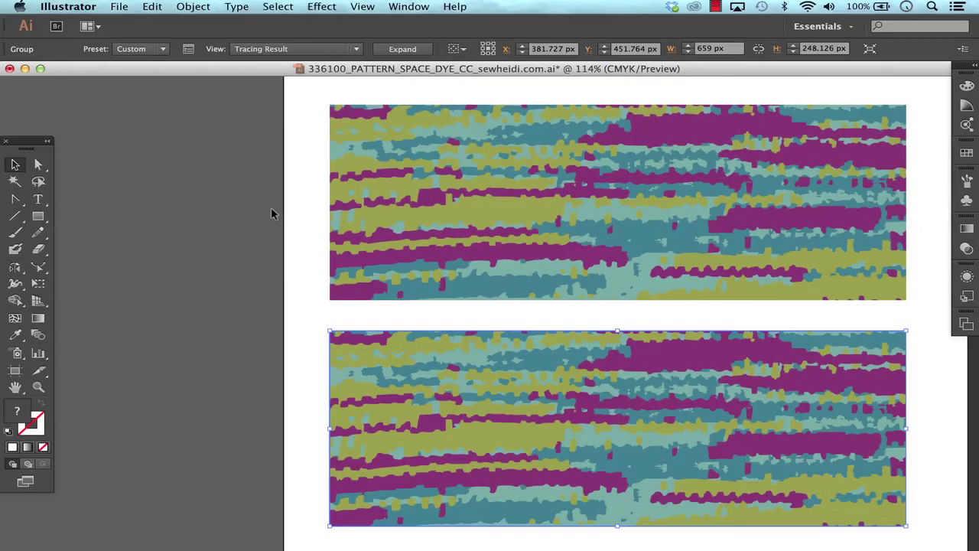
mouse_move(283, 206)
mouse_down()
mouse_move(353, 294)
mouse_move(545, 404)
mouse_up()
scroll(735, 408, right, 5)
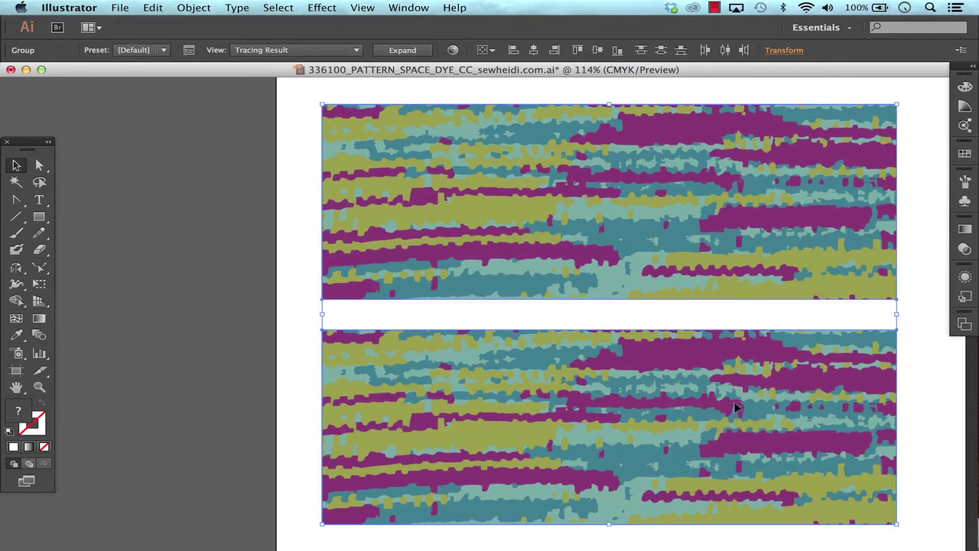
scroll(734, 408, left, 1)
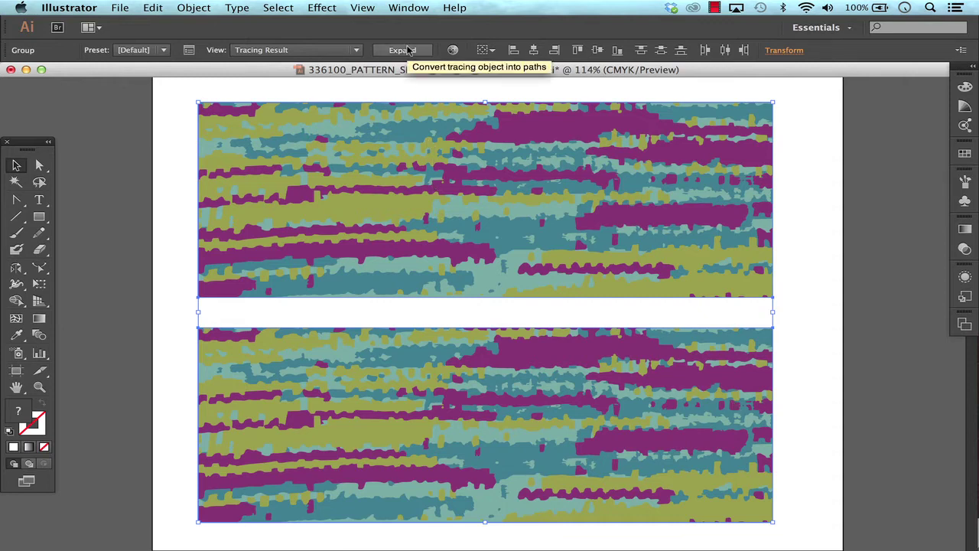
click(192, 9)
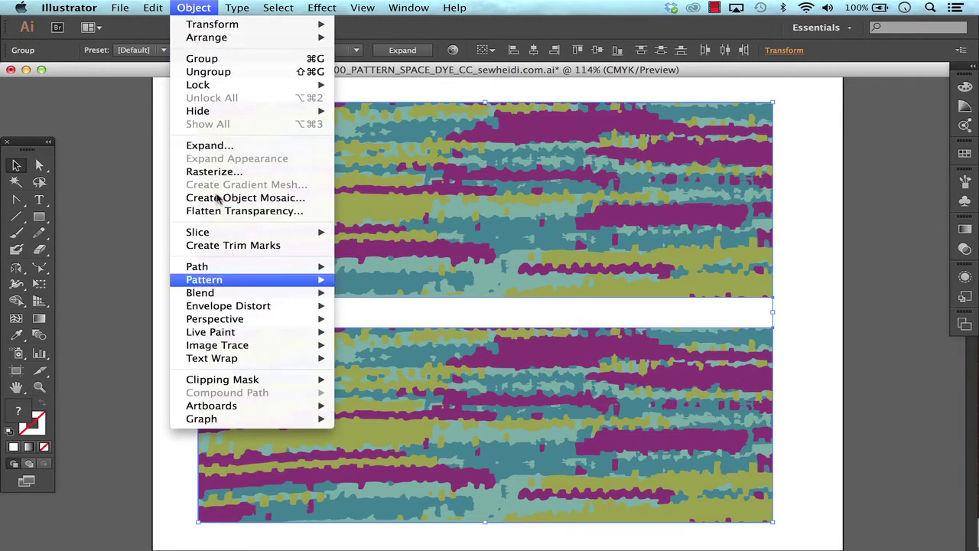
mouse_move(321, 345)
click(433, 306)
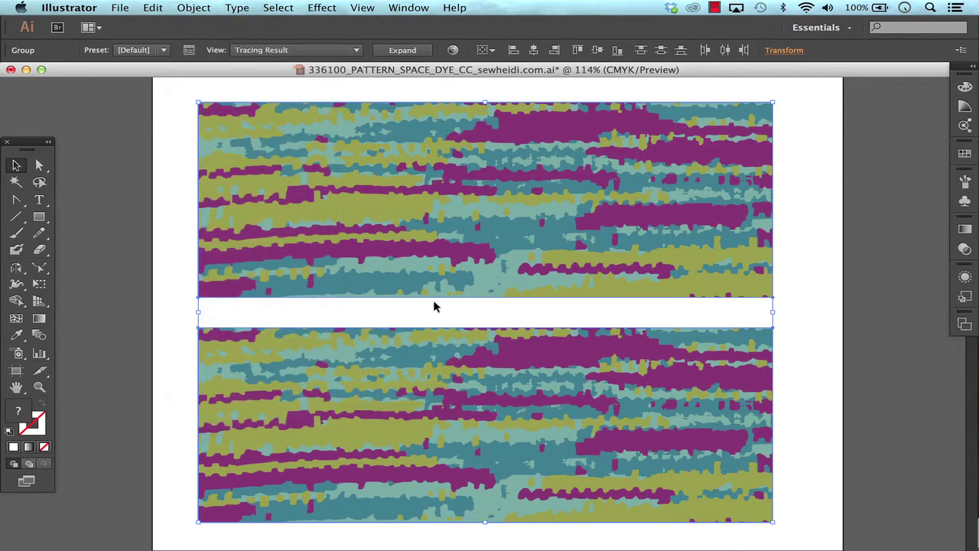
Expand the top trace into editable vector paths
click(470, 256)
click(194, 7)
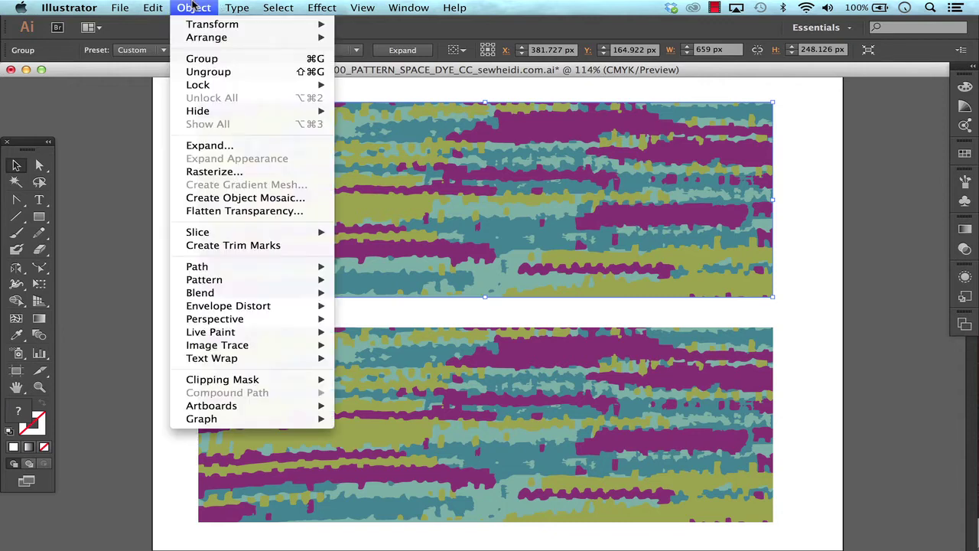
mouse_move(217, 346)
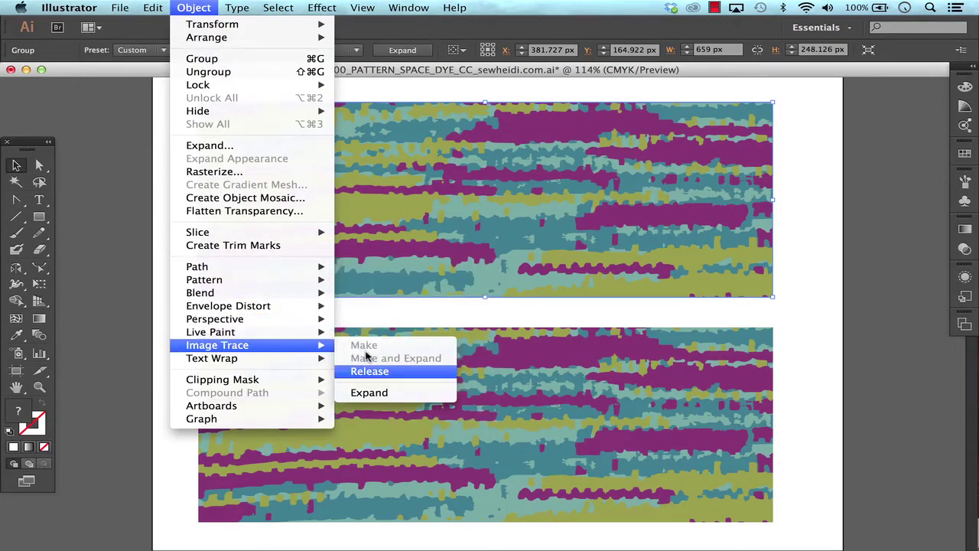
click(368, 392)
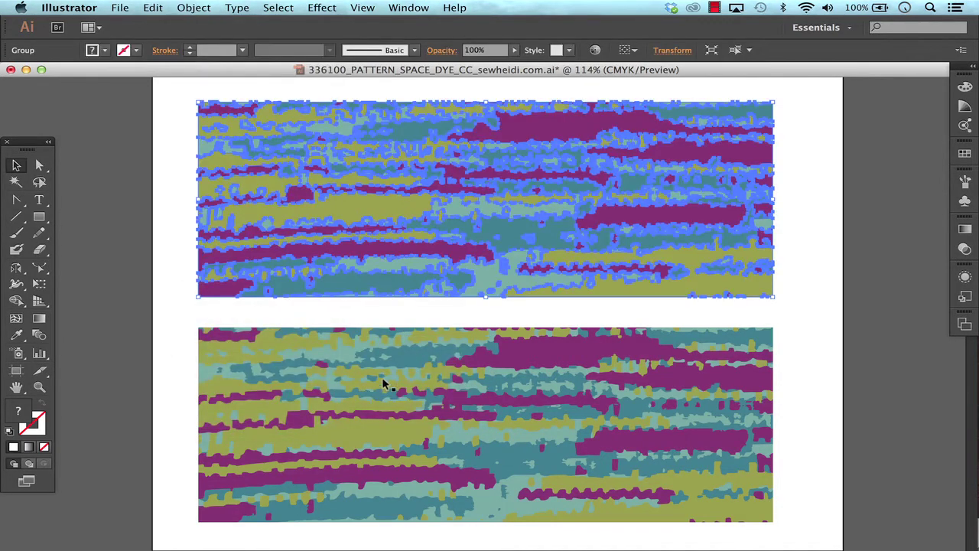
Expand the bottom trace into editable vector paths
click(382, 381)
click(193, 7)
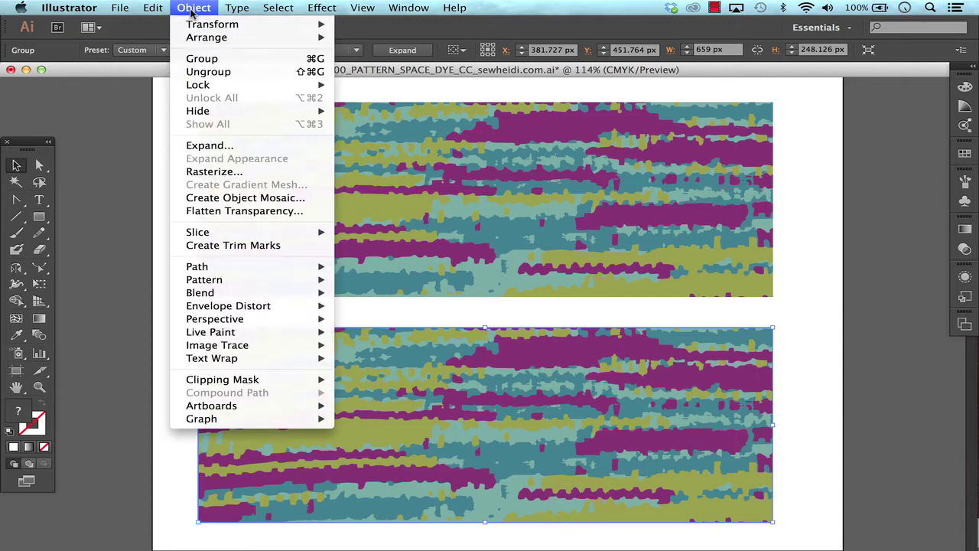
mouse_move(217, 345)
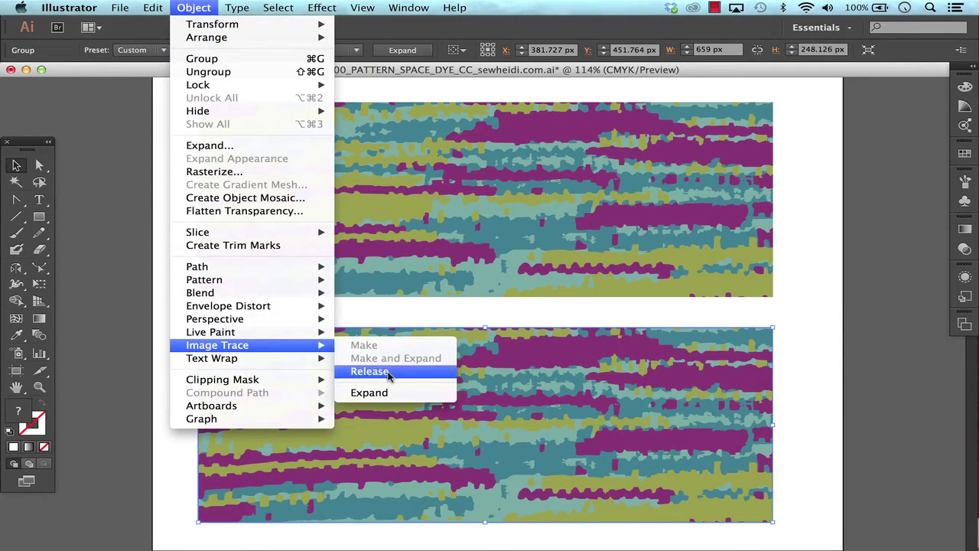
click(368, 392)
click(456, 320)
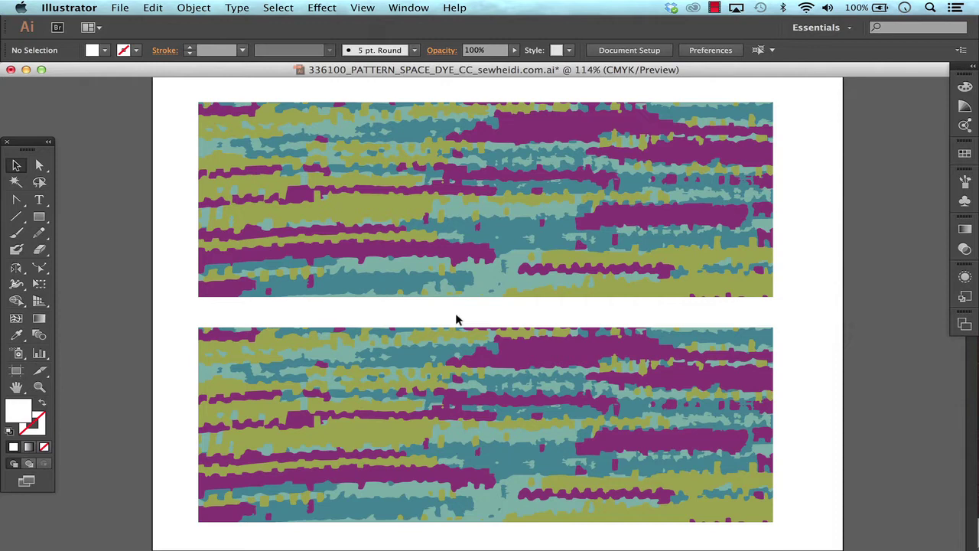
key(z)
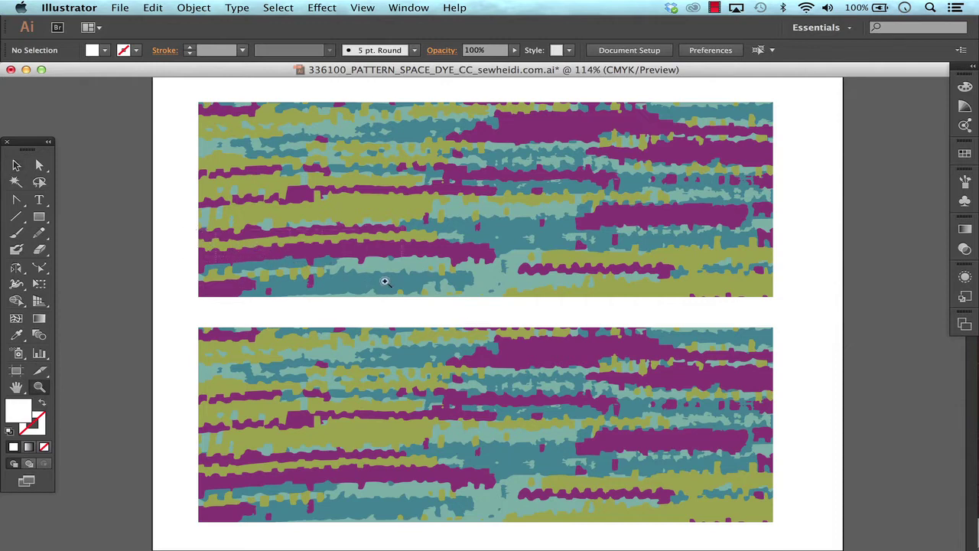
drag(410, 277, 433, 278)
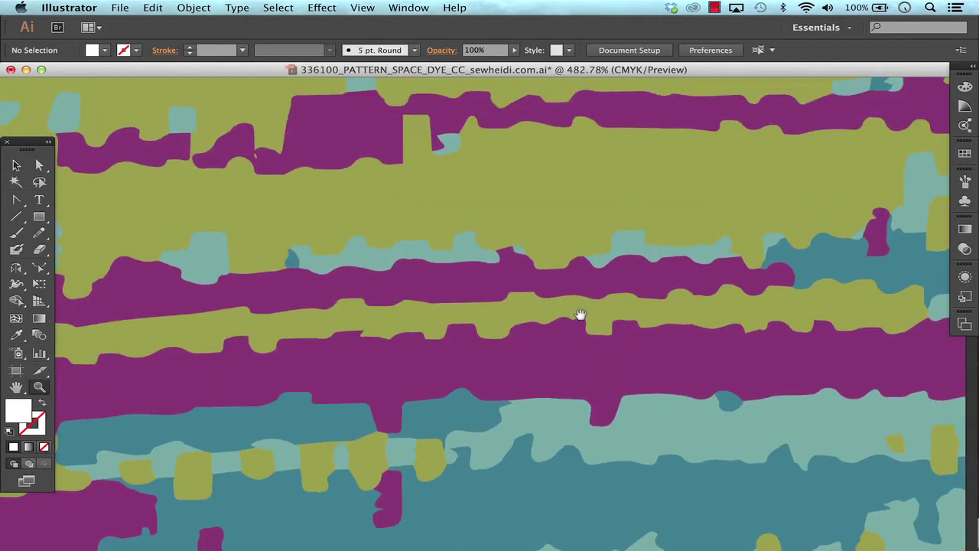
key(a)
click(540, 373)
click(544, 319)
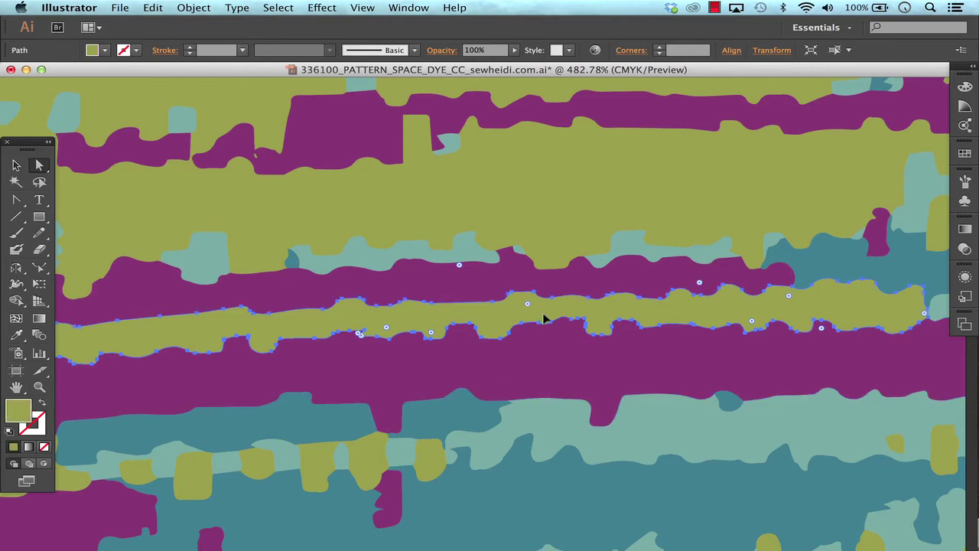
key(super+a)
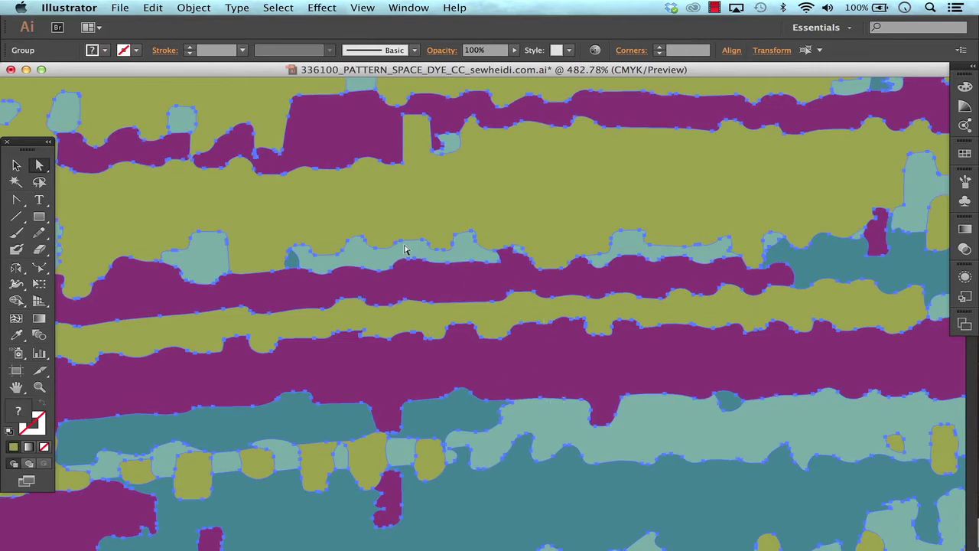
drag(598, 446, 596, 324)
click(570, 504)
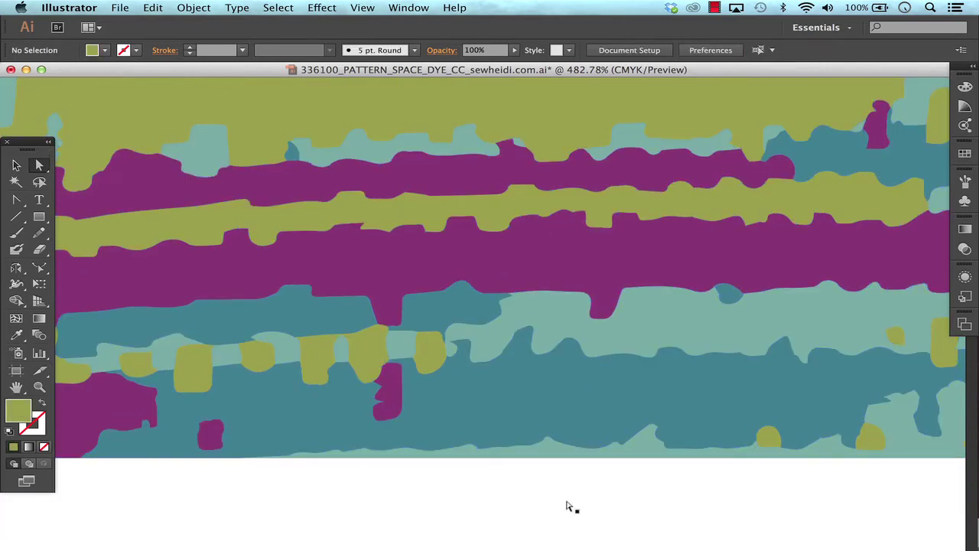
click(539, 281)
scroll(537, 274, up, 1)
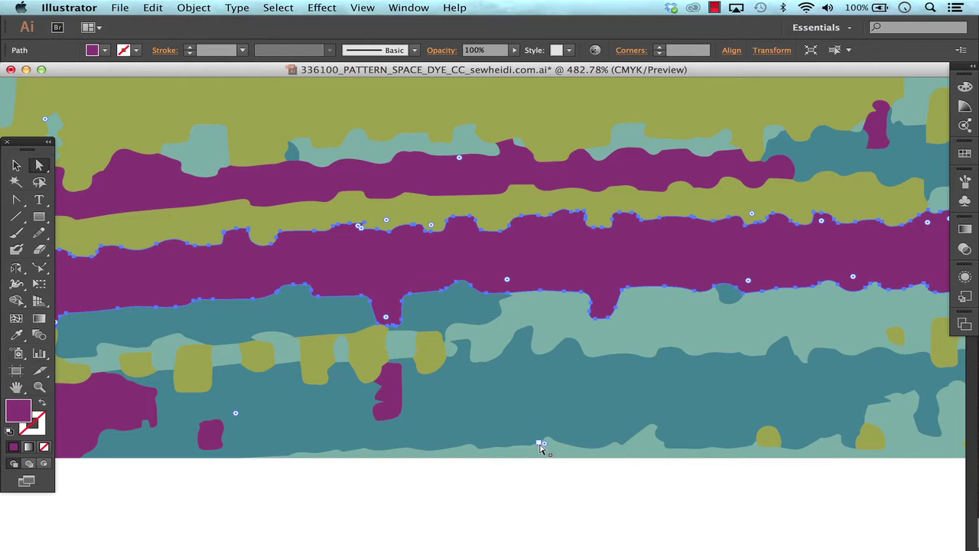
scroll(542, 445, down, 5)
scroll(543, 448, down, 6)
drag(544, 451, 605, 401)
key(v)
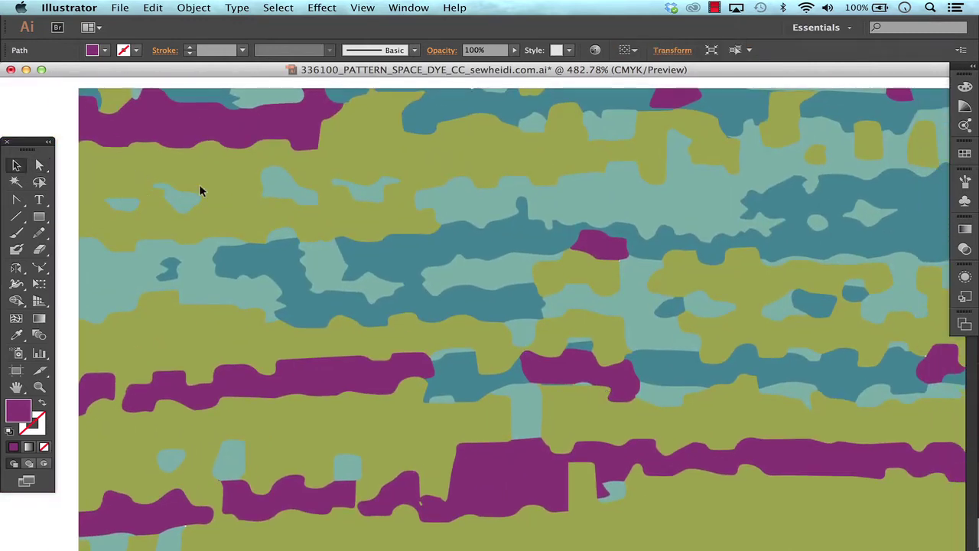
click(200, 188)
key(z)
drag(247, 122, 394, 229)
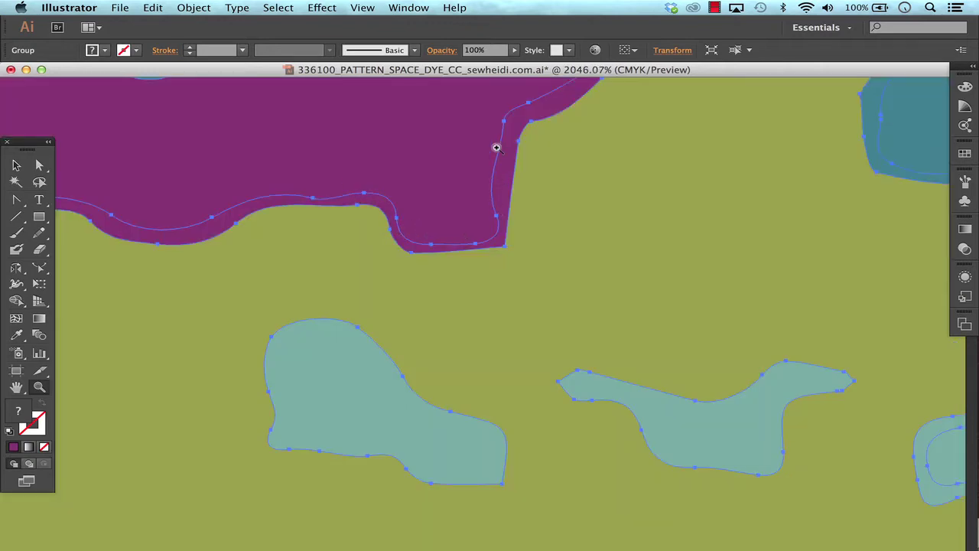
key(super+minus)
key(super+minus)
key(super+minus)
key(super+minus)
scroll(480, 179, down, 3)
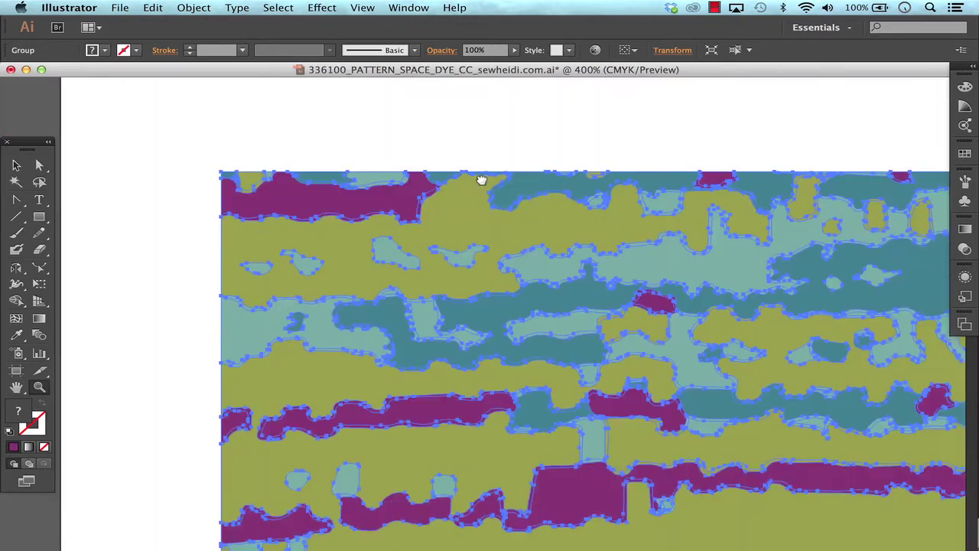
super+click(341, 115)
scroll(443, 317, down, 1)
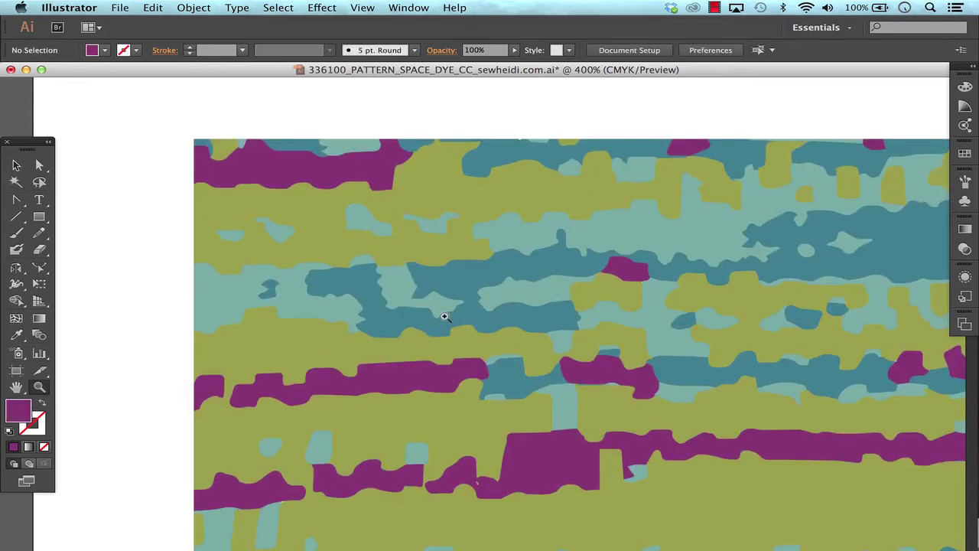
key(a)
click(365, 175)
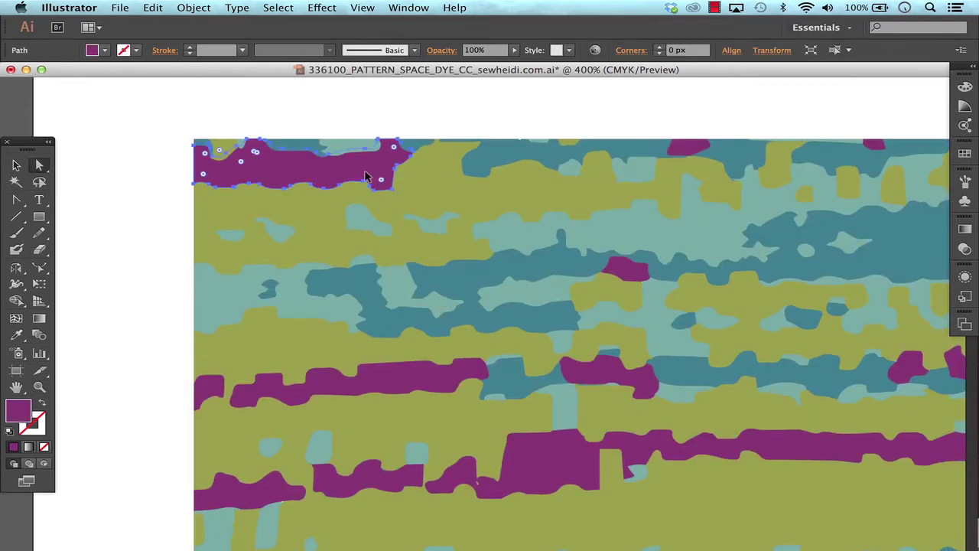
drag(366, 175, 367, 177)
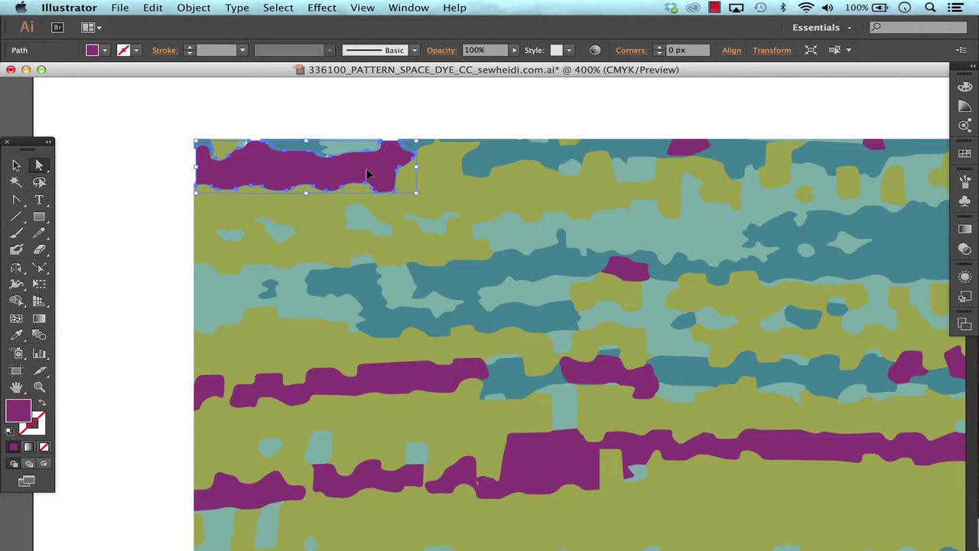
key(super+z)
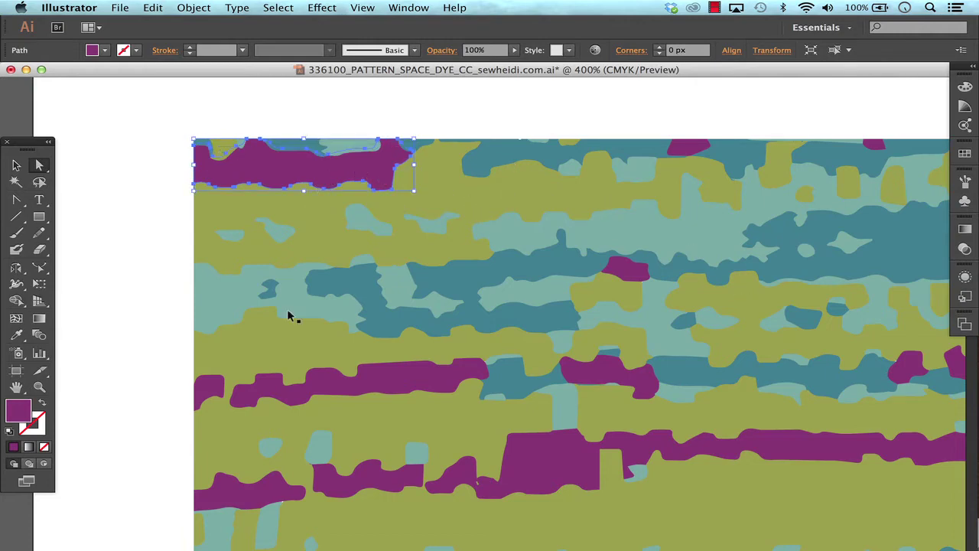
key(super+minus)
key(super+minus)
key(super+minus)
Delete the upper copy of the traced artwork
click(508, 193)
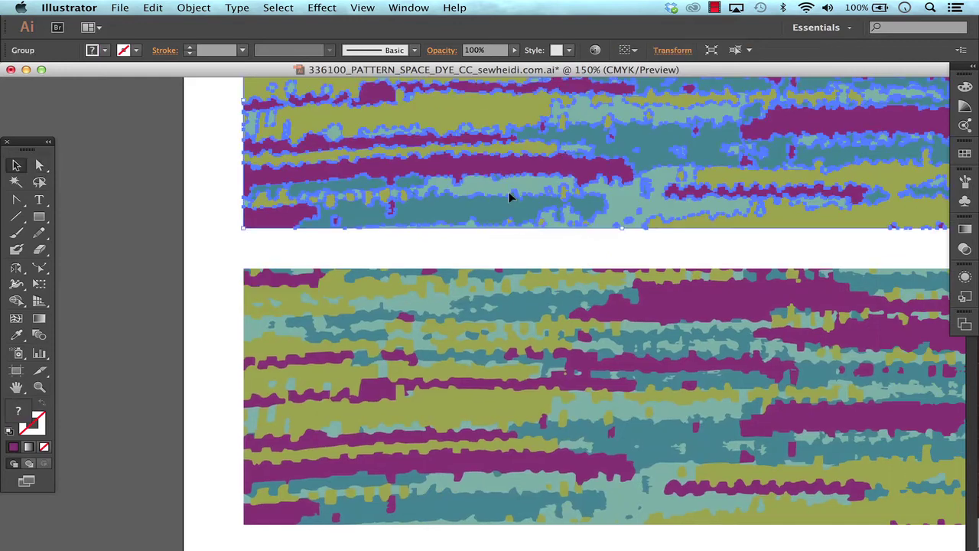
key(Delete)
key(super+minus)
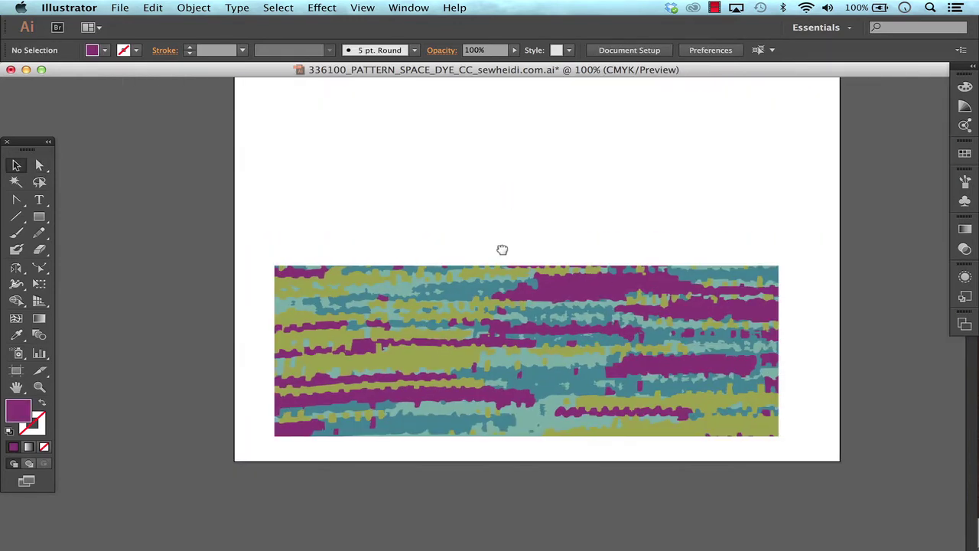
scroll(503, 250, right, 3)
Make a New Pattern swatch from the remaining traced group with Object > Pattern > Make
click(451, 335)
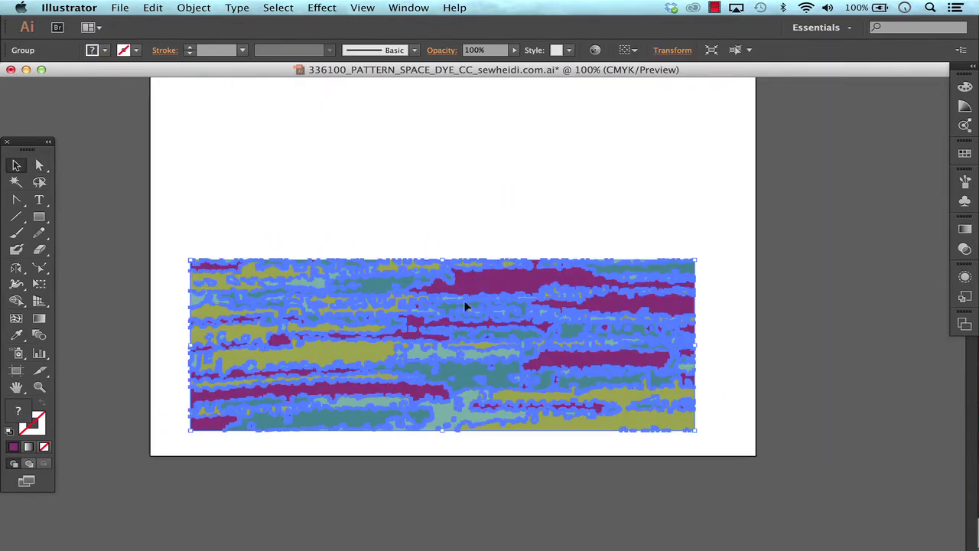
click(196, 9)
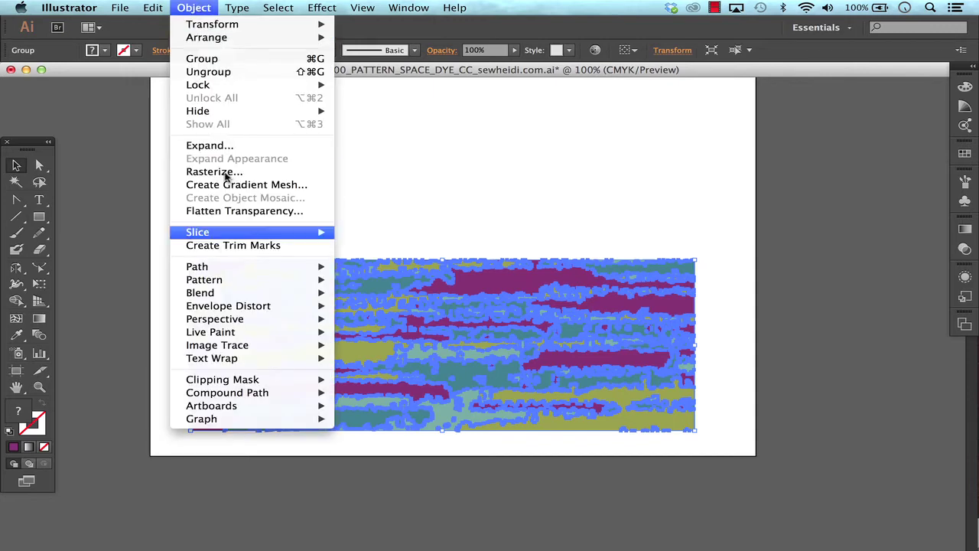
mouse_move(242, 283)
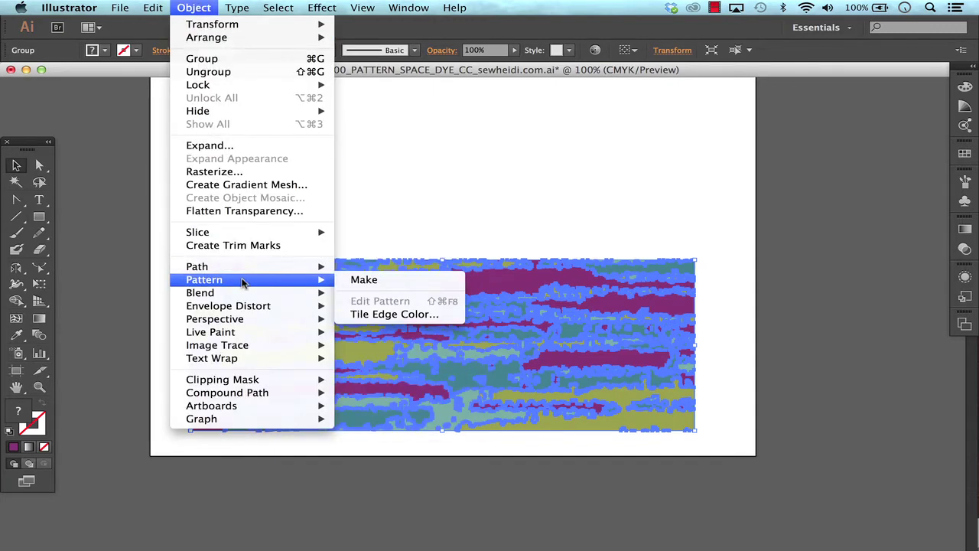
click(365, 280)
click(636, 315)
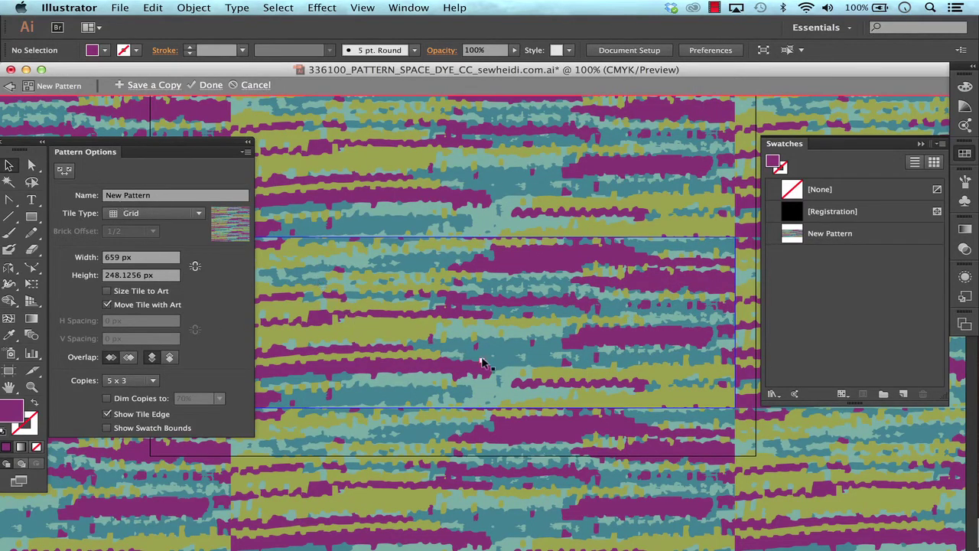
key(super+minus)
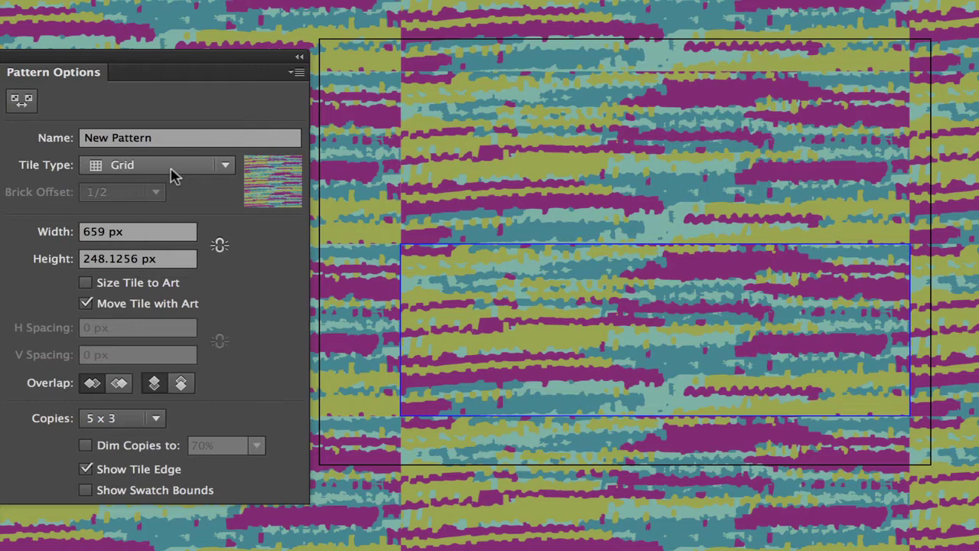
Set the New Pattern tile type to Brick by Row with a 1/2 offset
click(173, 175)
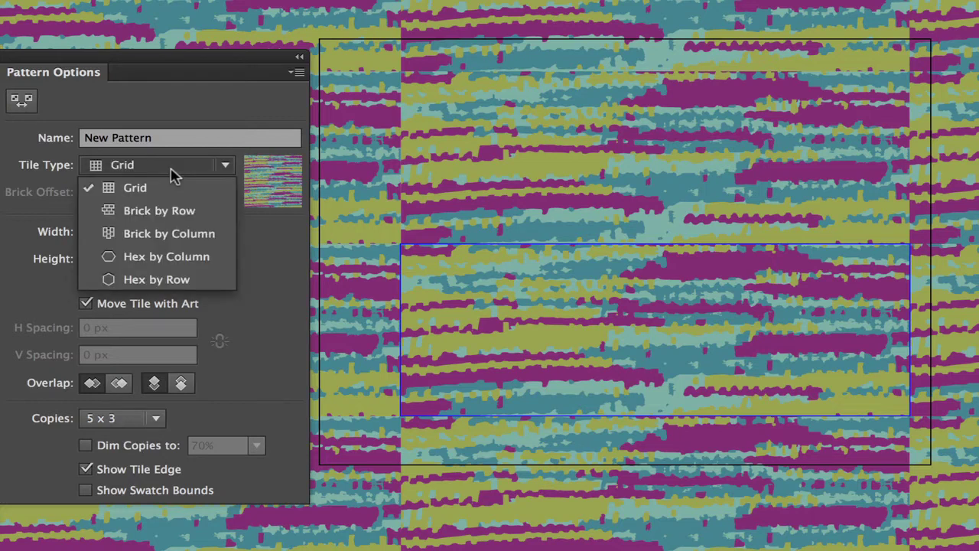
click(192, 218)
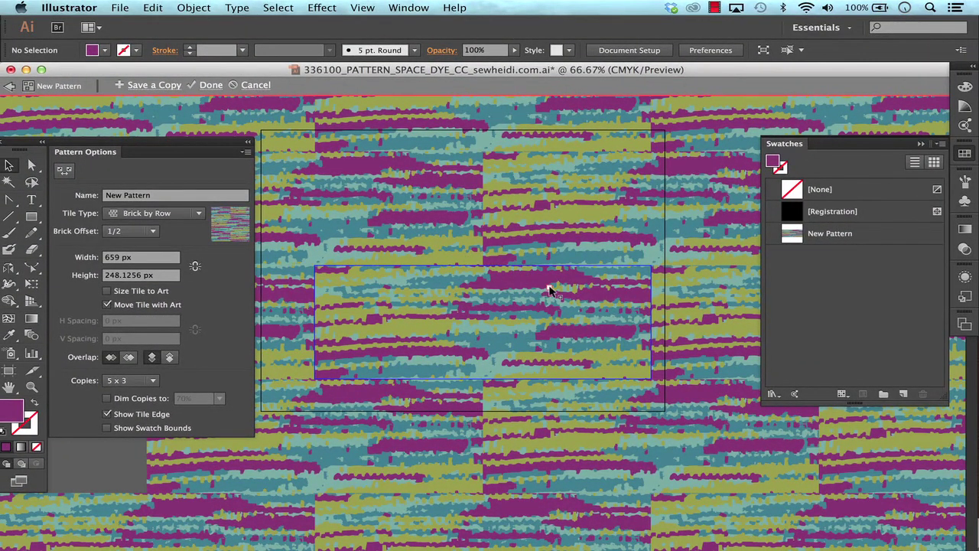
scroll(604, 322, up, 1)
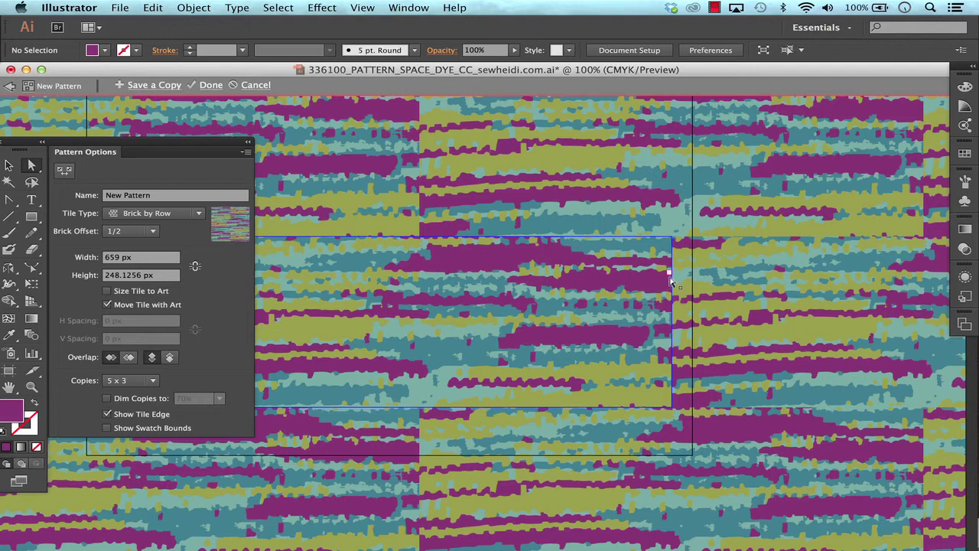
Move the magenta stripe at the tile's right edge about 36 px left
click(551, 341)
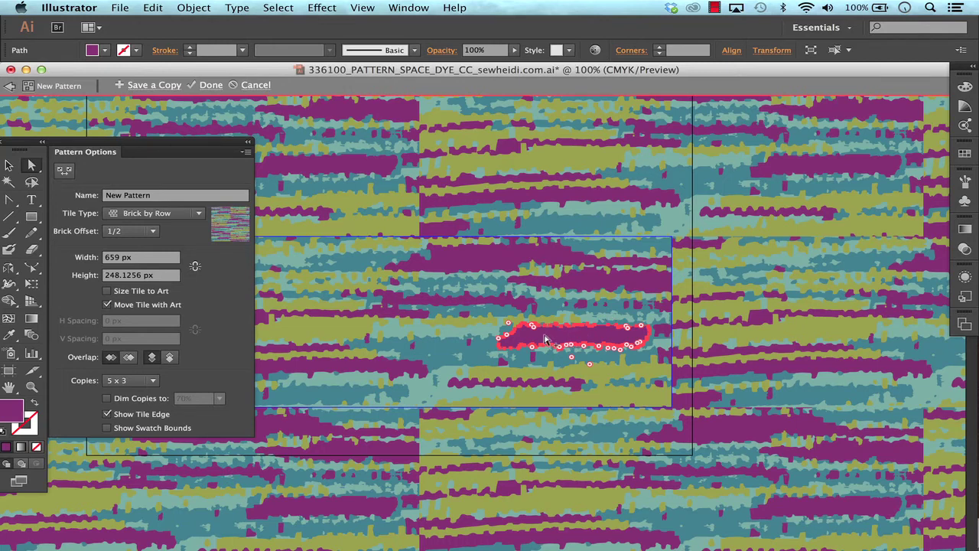
click(583, 331)
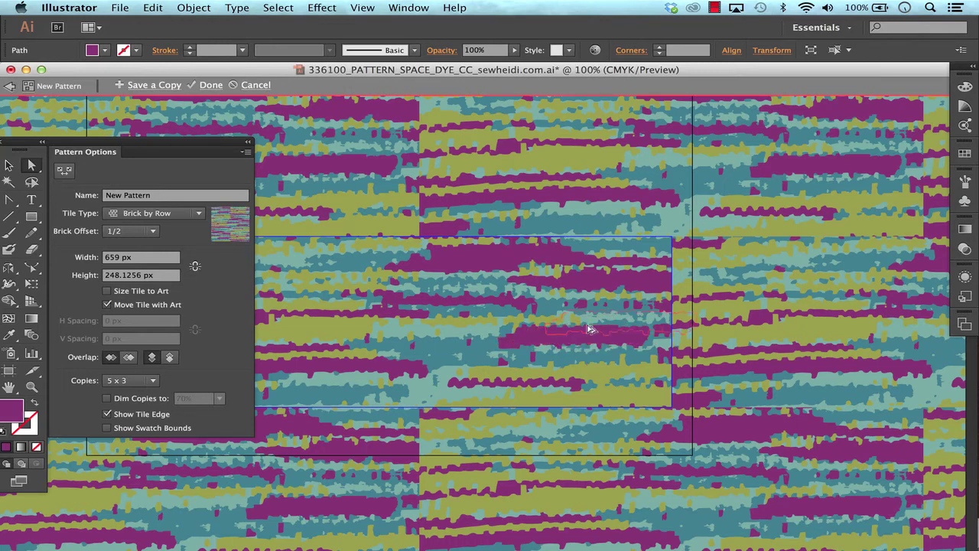
click(663, 287)
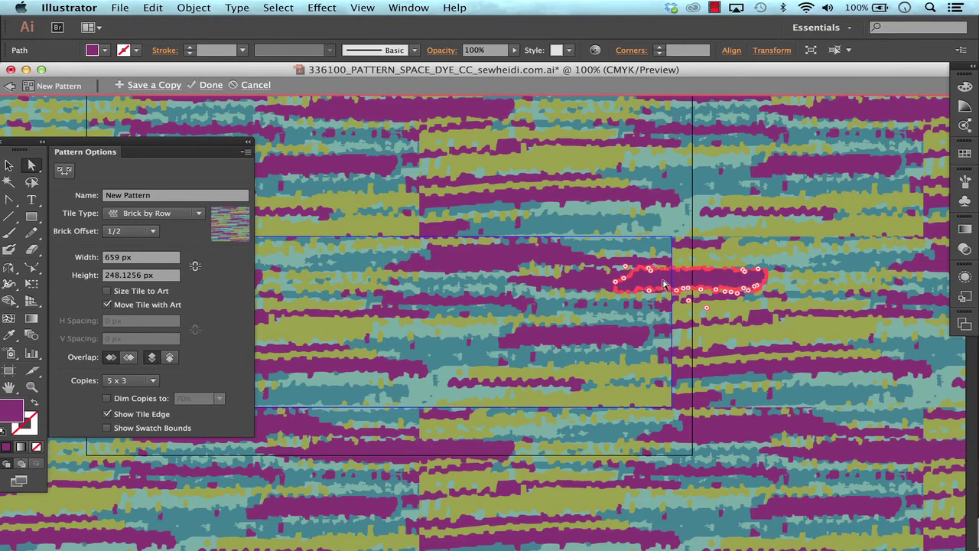
drag(664, 284, 636, 283)
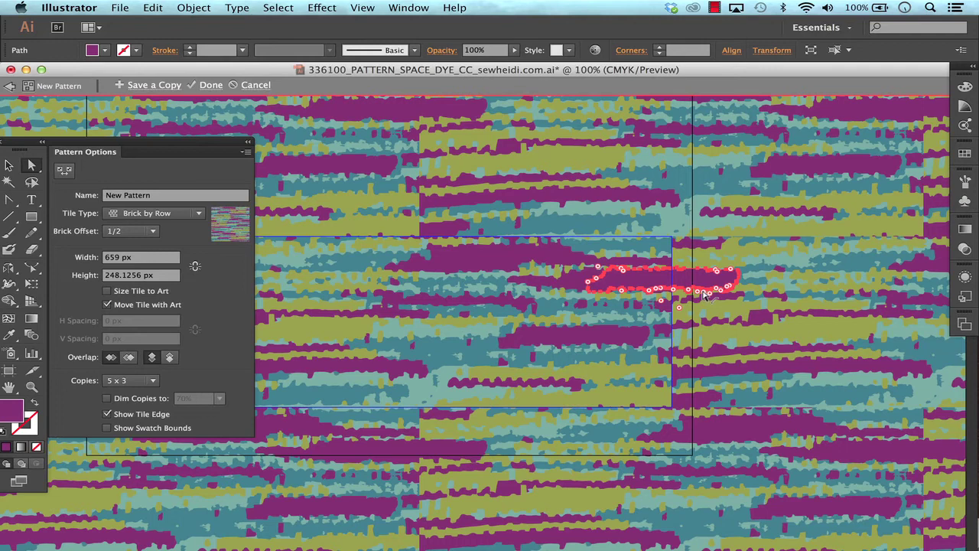
click(716, 370)
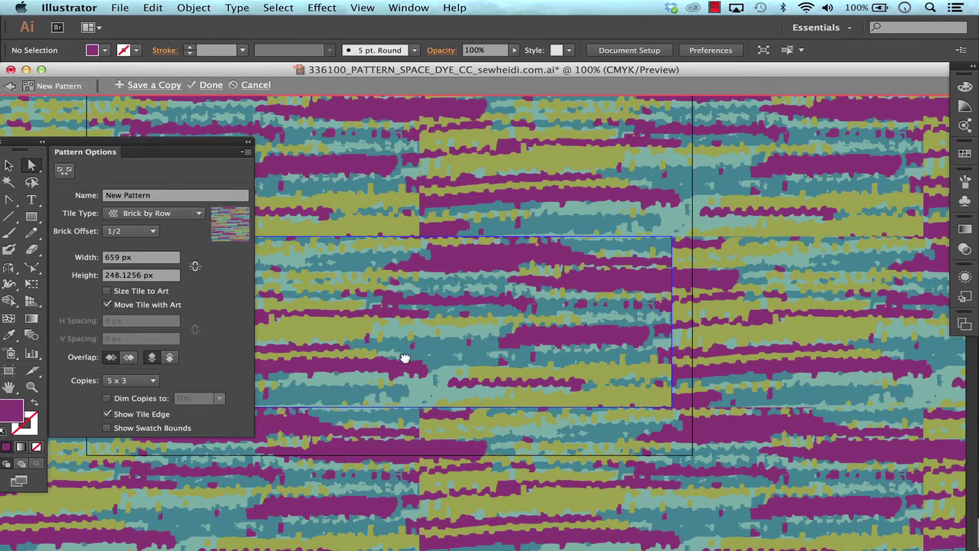
scroll(406, 357, left, 3)
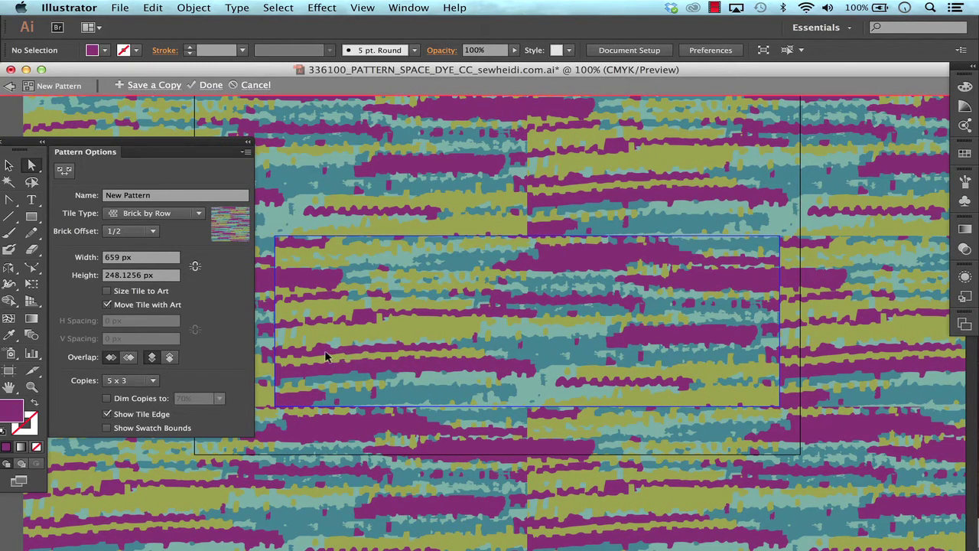
click(768, 268)
click(817, 237)
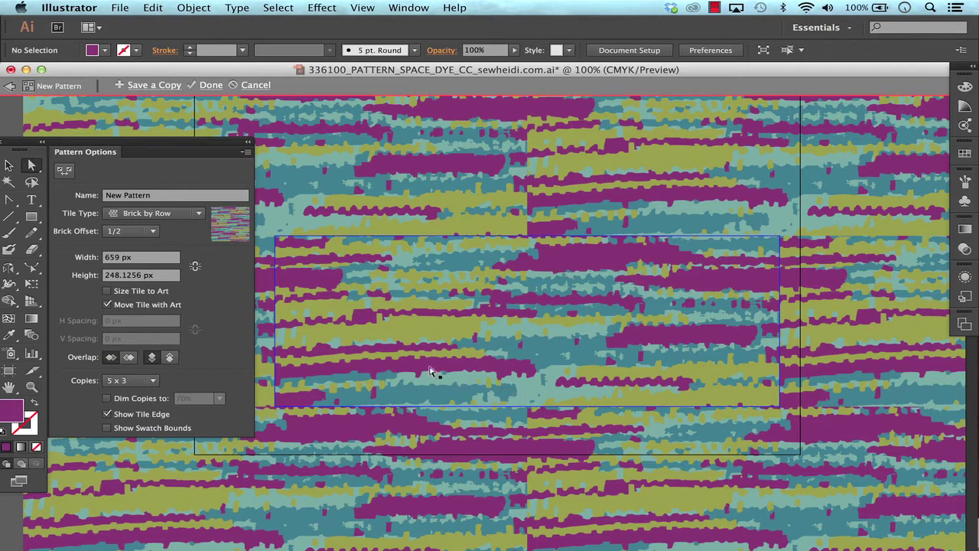
scroll(671, 328, left, 4)
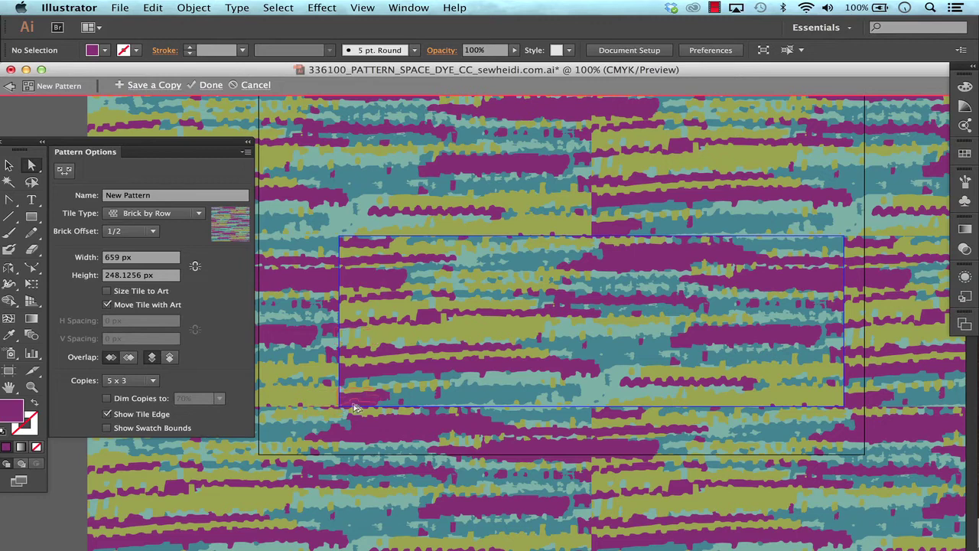
Move the small teal shape left along the tile's bottom and recolor it purple
click(844, 407)
key(v)
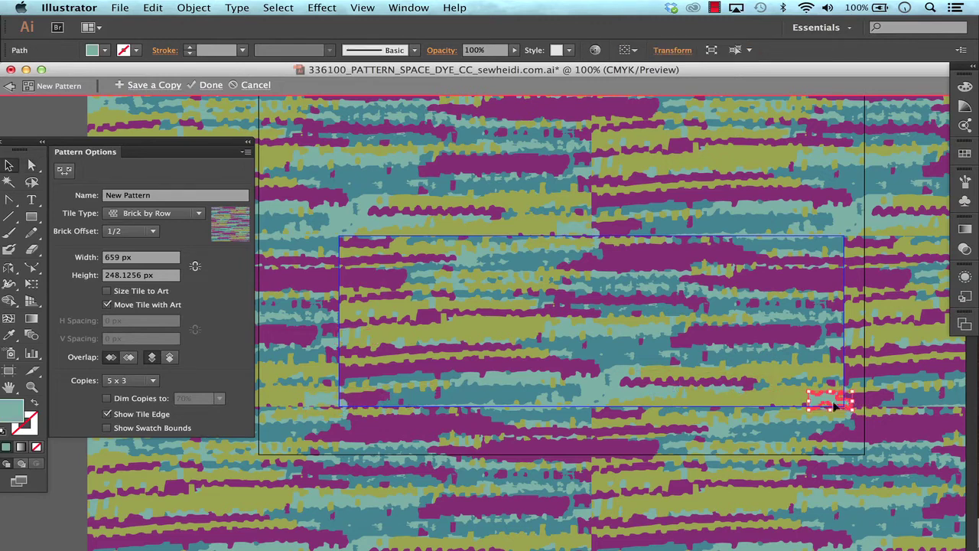
drag(849, 401, 792, 404)
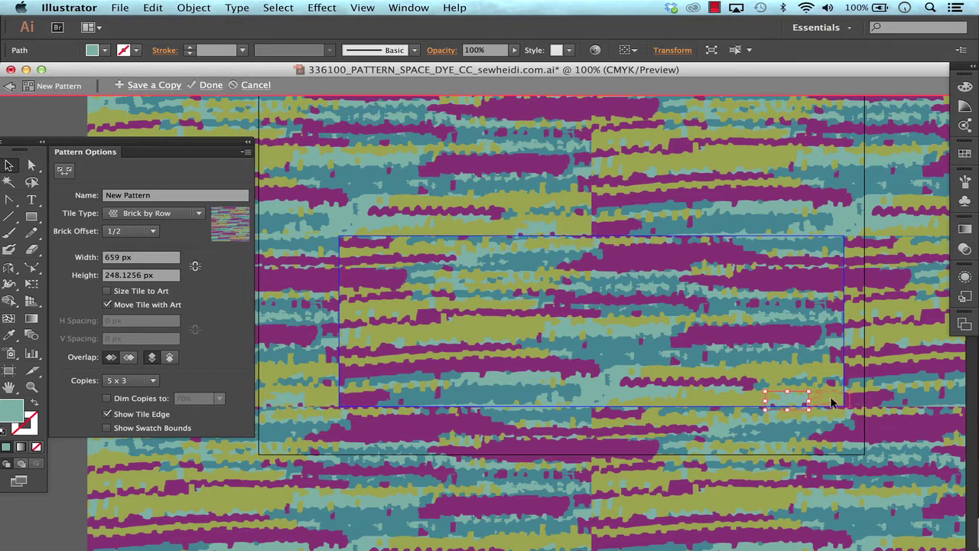
key(i)
click(782, 335)
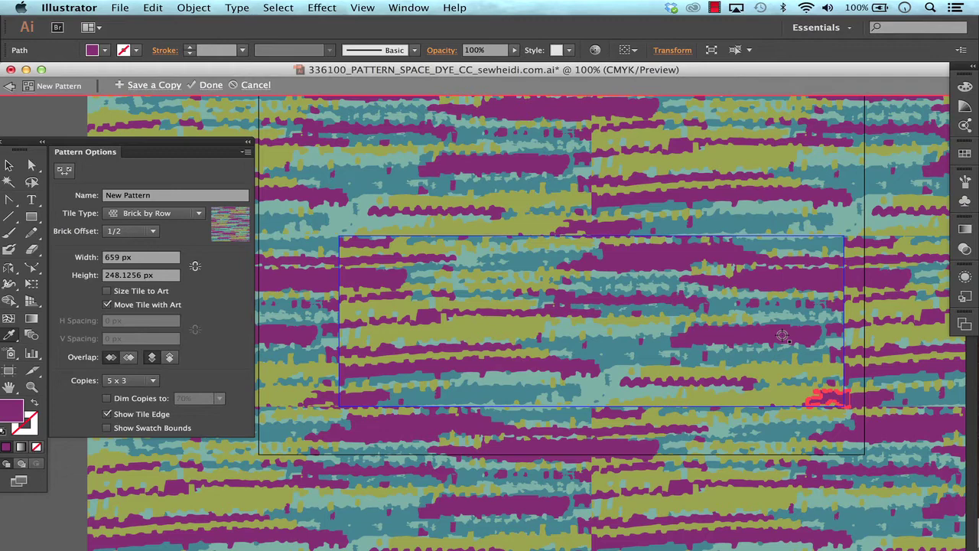
key(super+shift+a)
key(v)
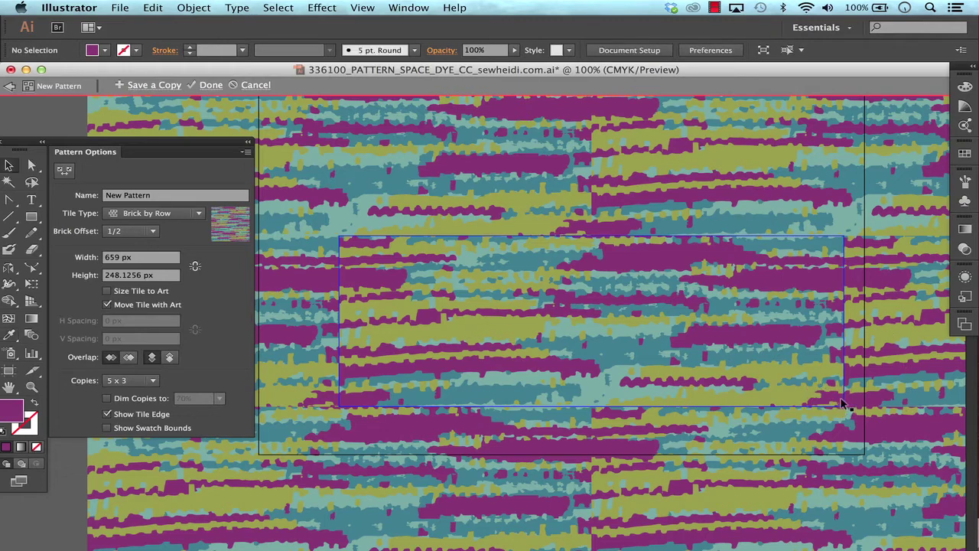
Shift the tile artwork right and down, then nudge a small purple piece up-right
click(846, 398)
drag(849, 383, 912, 408)
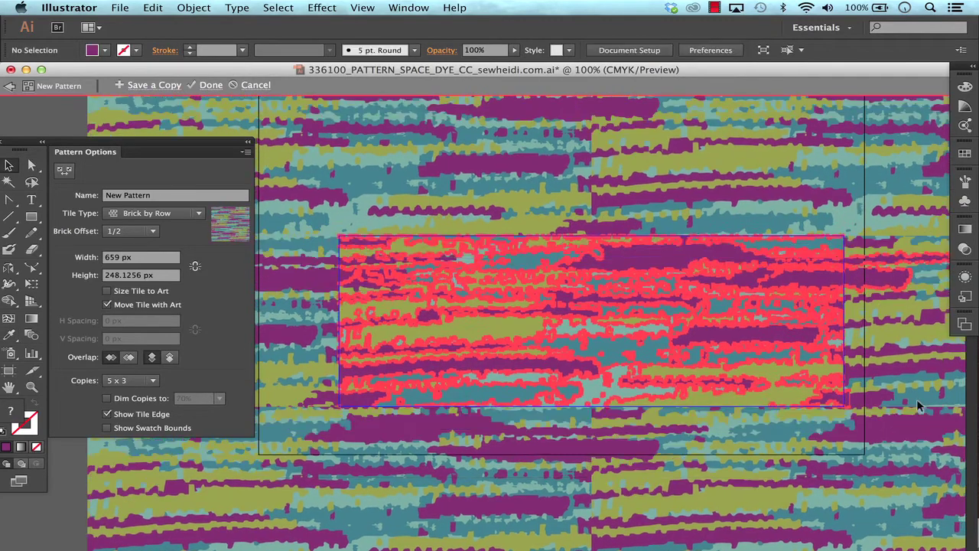
key(super+shift+a)
key(a)
click(836, 399)
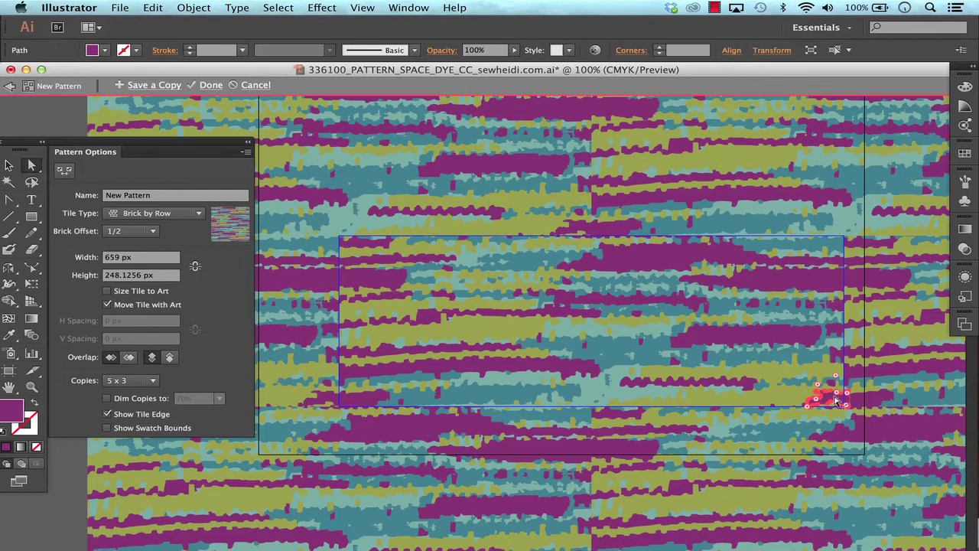
drag(836, 399, 855, 366)
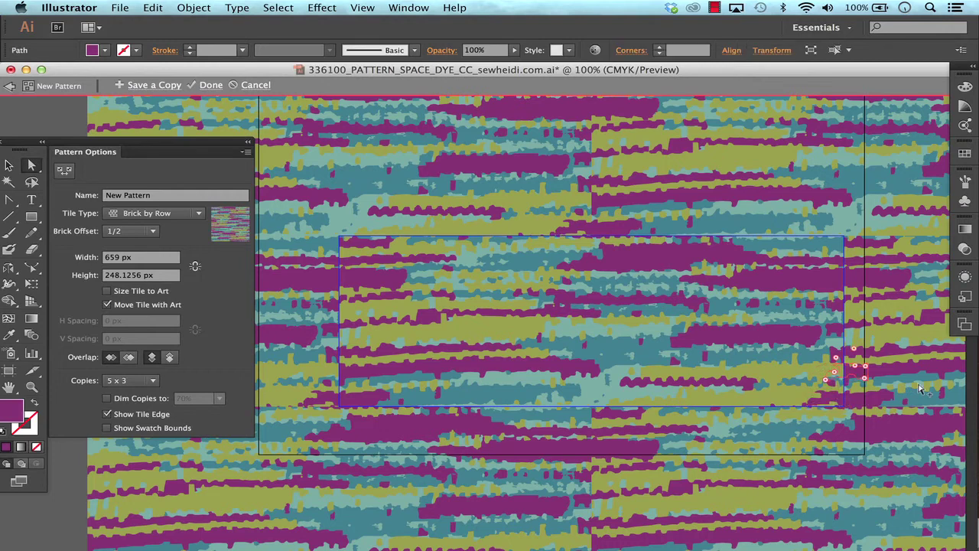
key(super+shift+a)
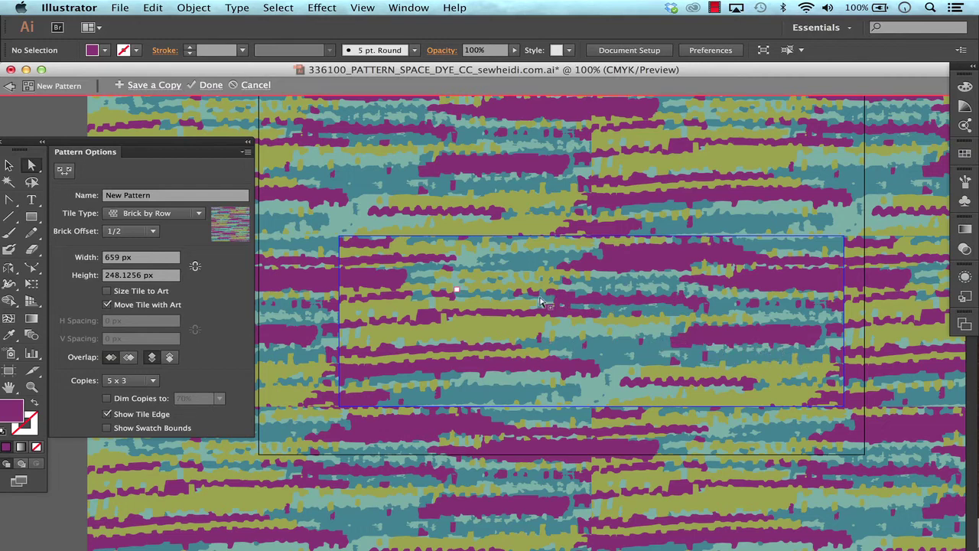
Move the green piece from the tile's upper left down to its bottom edge
click(411, 255)
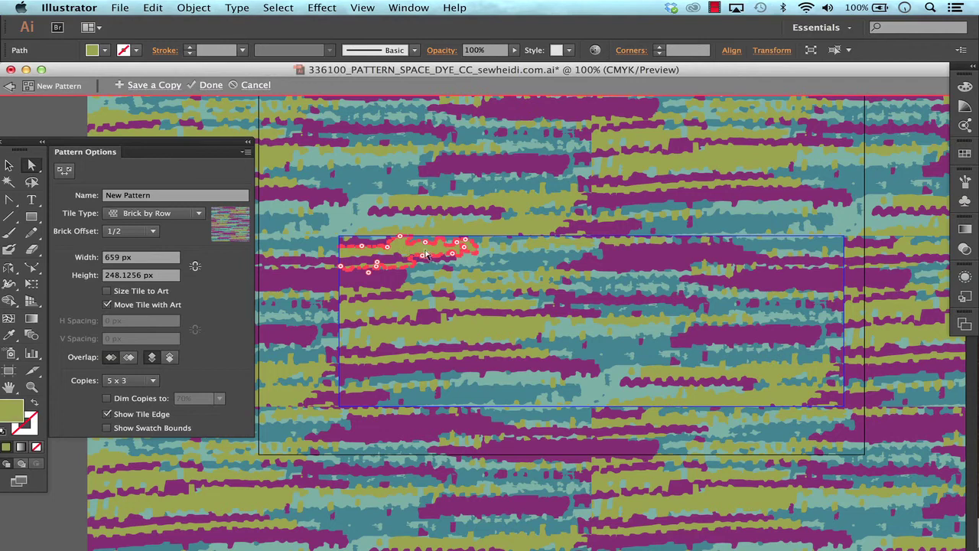
drag(425, 254, 628, 412)
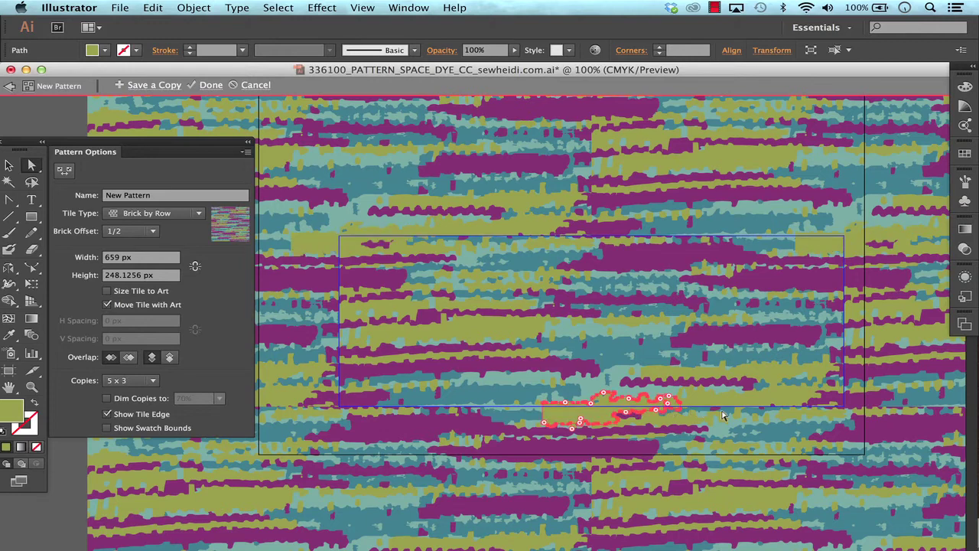
click(596, 415)
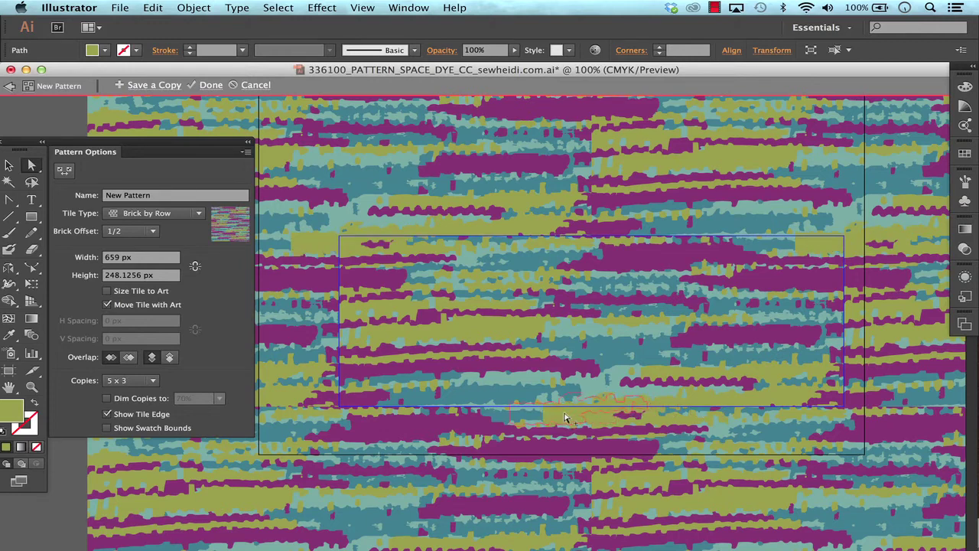
click(565, 417)
Reflect a vertical-axis copy of the green piece to extend it along the tile's bottom edge
key(r)
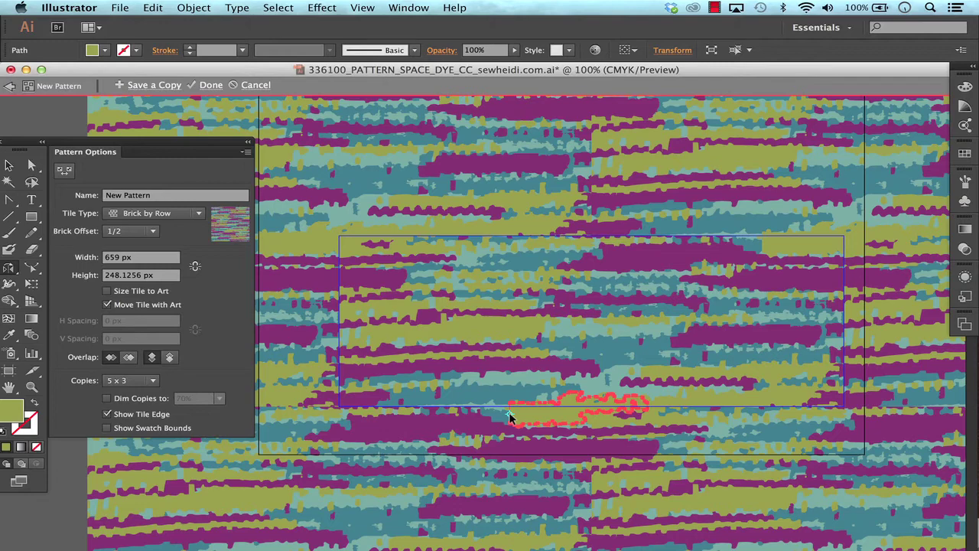
alt+click(510, 413)
click(701, 330)
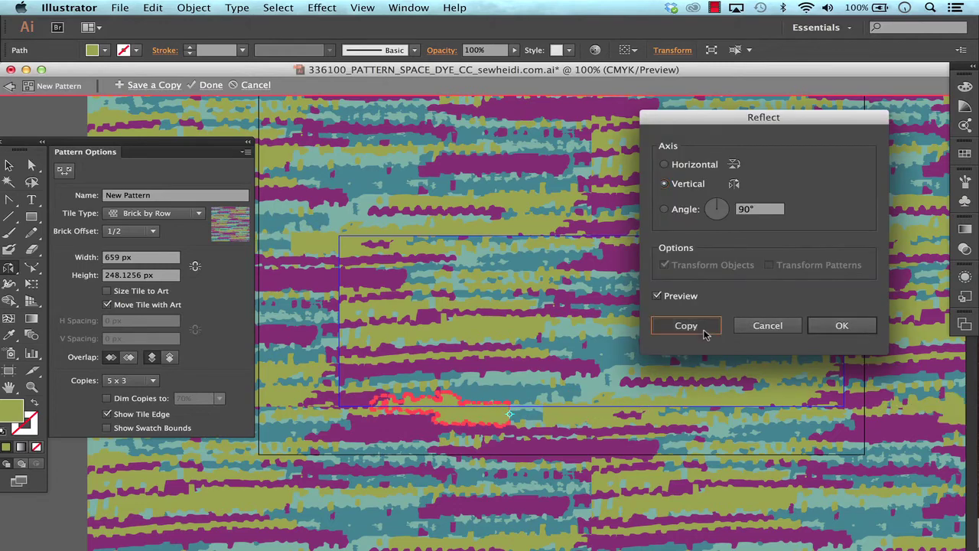
key(v)
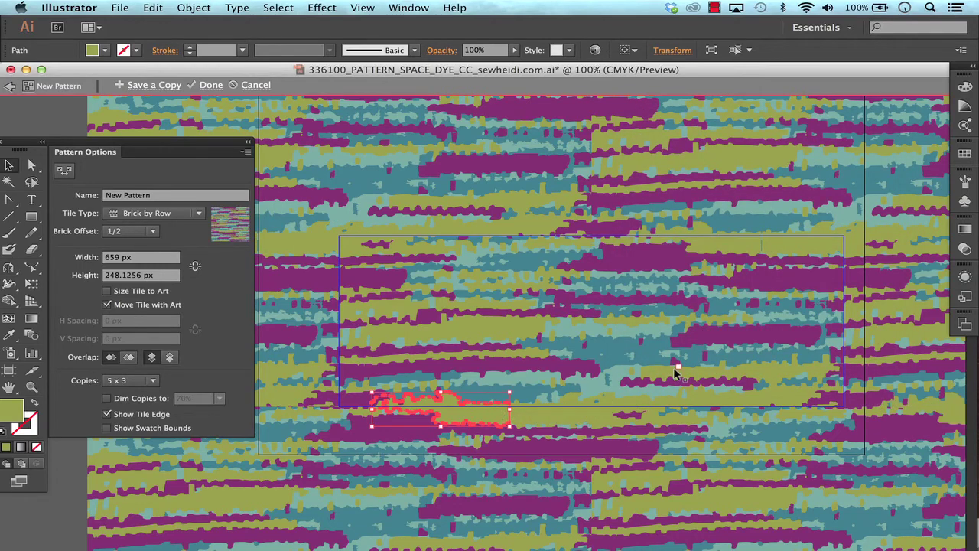
click(738, 368)
click(727, 460)
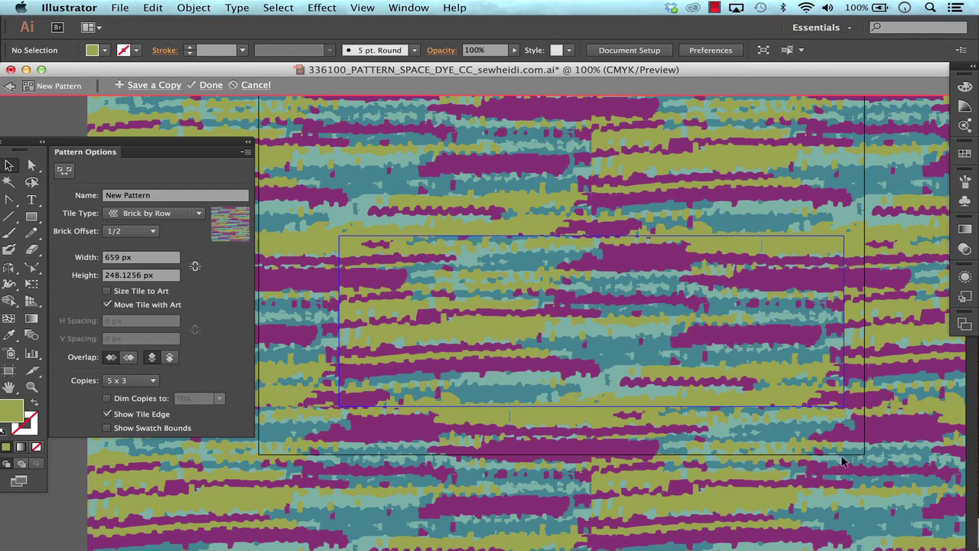
key(super+minus)
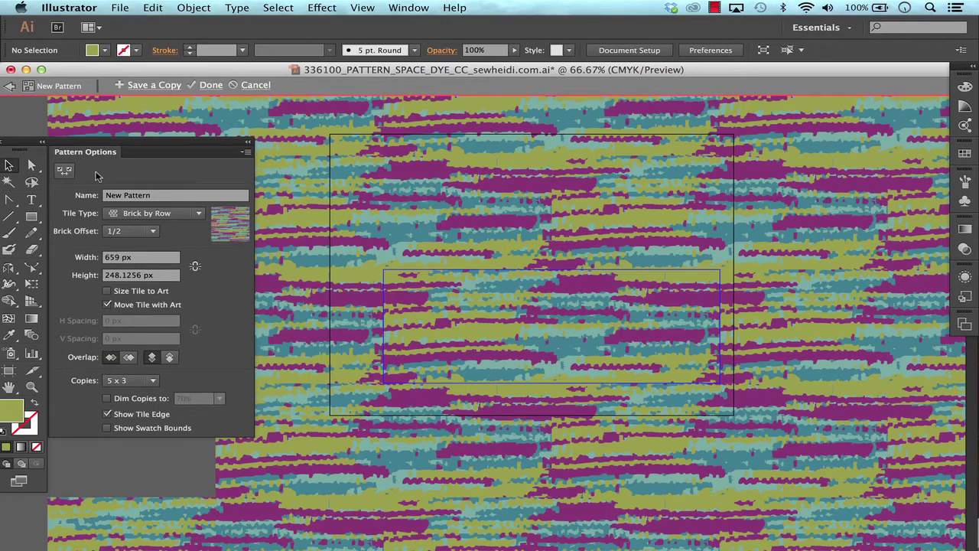
Exit pattern editing, then move the original artwork aside and delete it
click(209, 85)
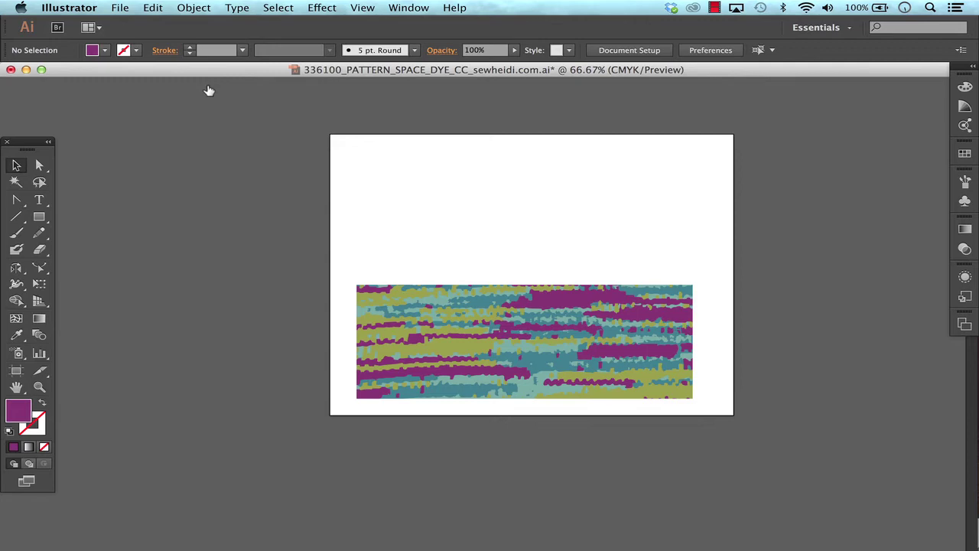
drag(397, 314, 813, 313)
key(Delete)
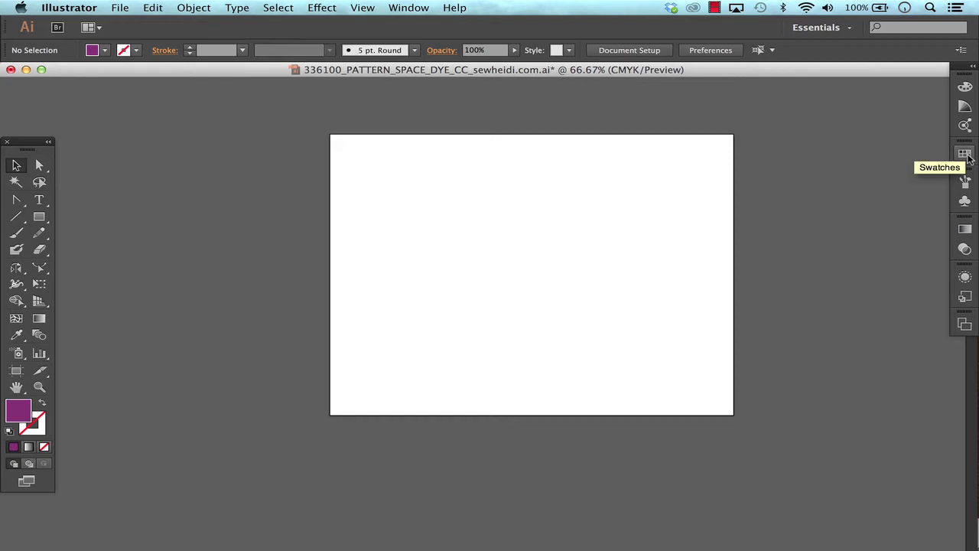
Draw a rectangle nearly filling the artboard, fill it with the New Pattern swatch, and zoom in
click(966, 155)
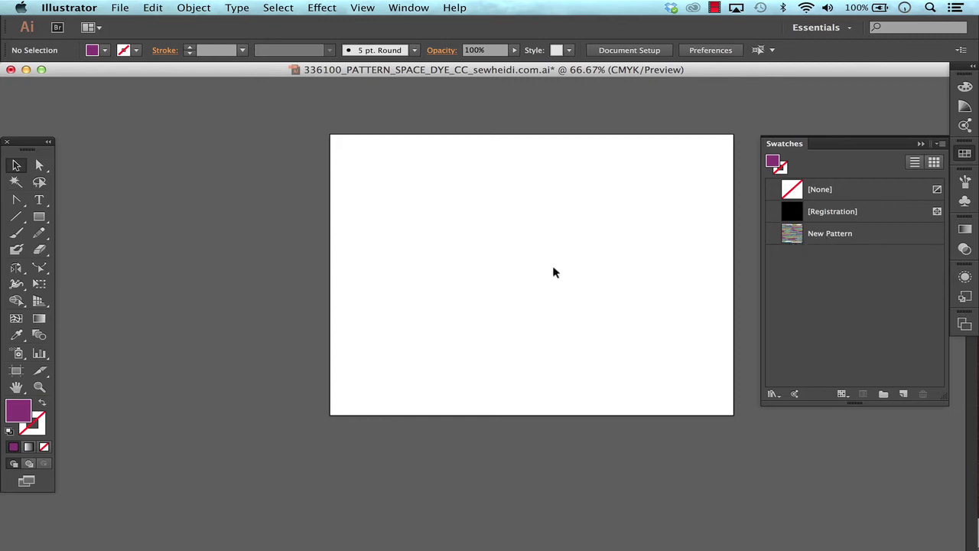
key(m)
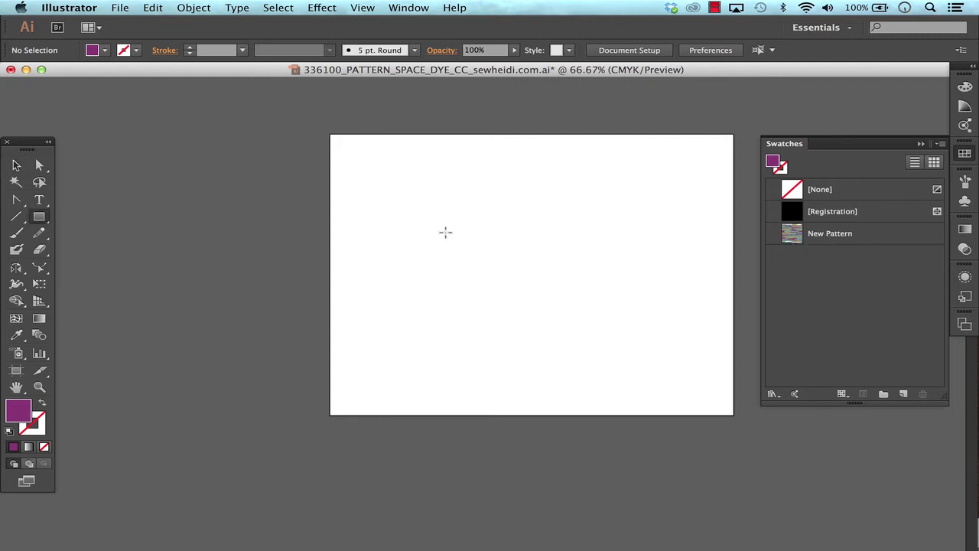
mouse_move(349, 153)
mouse_down()
mouse_move(536, 311)
mouse_move(694, 395)
mouse_move(724, 399)
mouse_up()
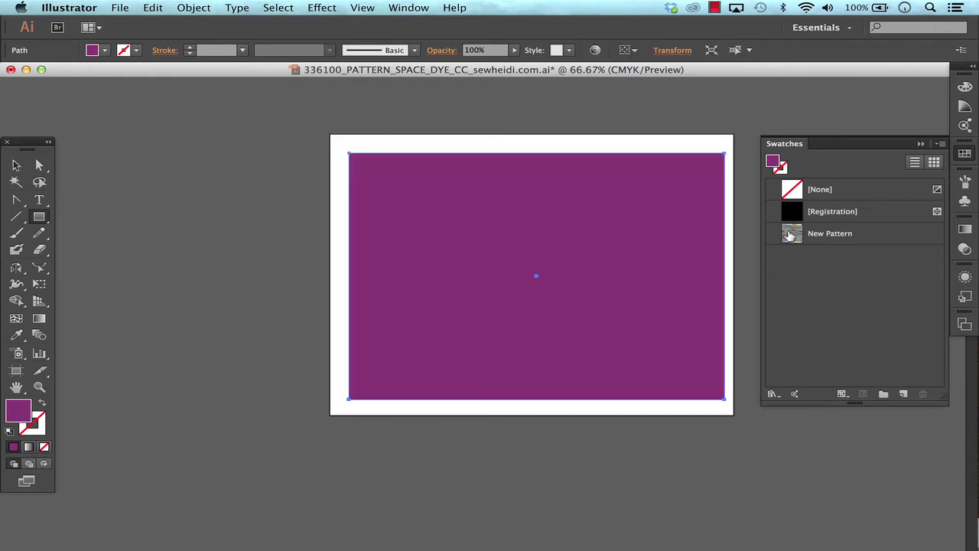
click(790, 236)
super+click(676, 481)
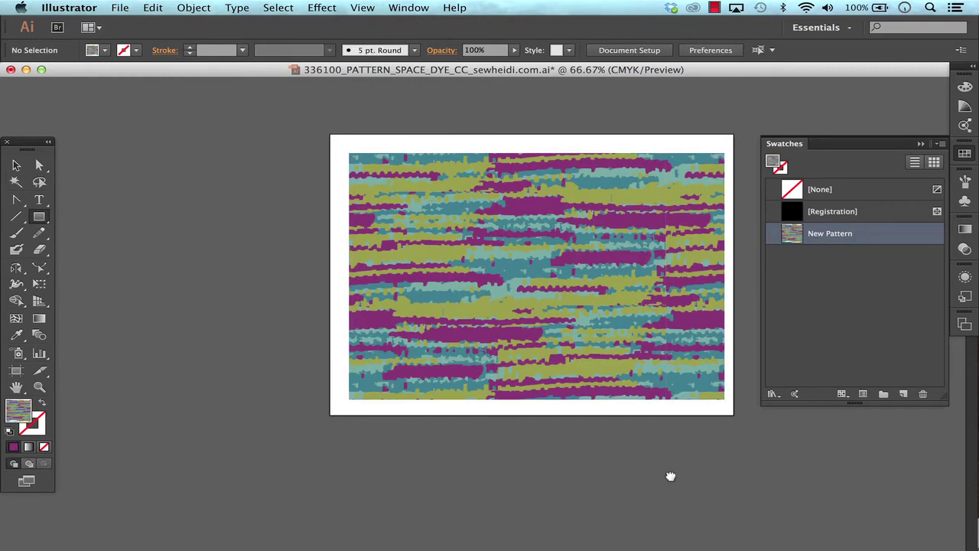
drag(670, 476, 601, 476)
key(z)
drag(261, 151, 699, 446)
Reopen the New Pattern swatch for editing with the view at 100%
key(v)
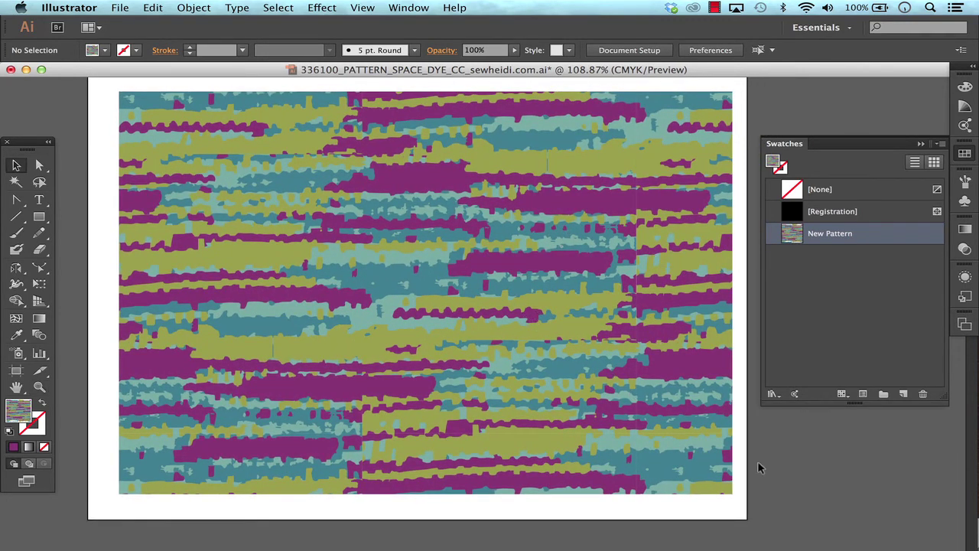
click(826, 325)
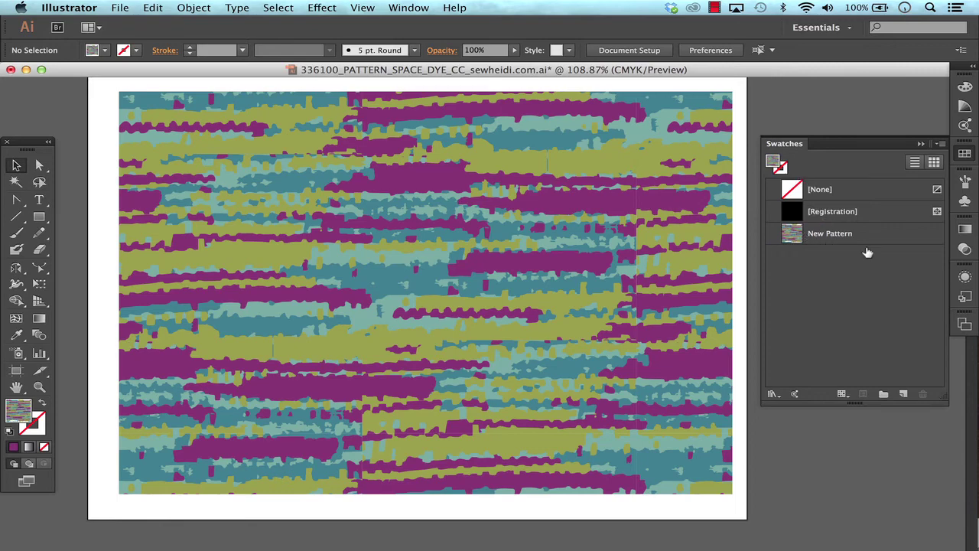
double_click(795, 233)
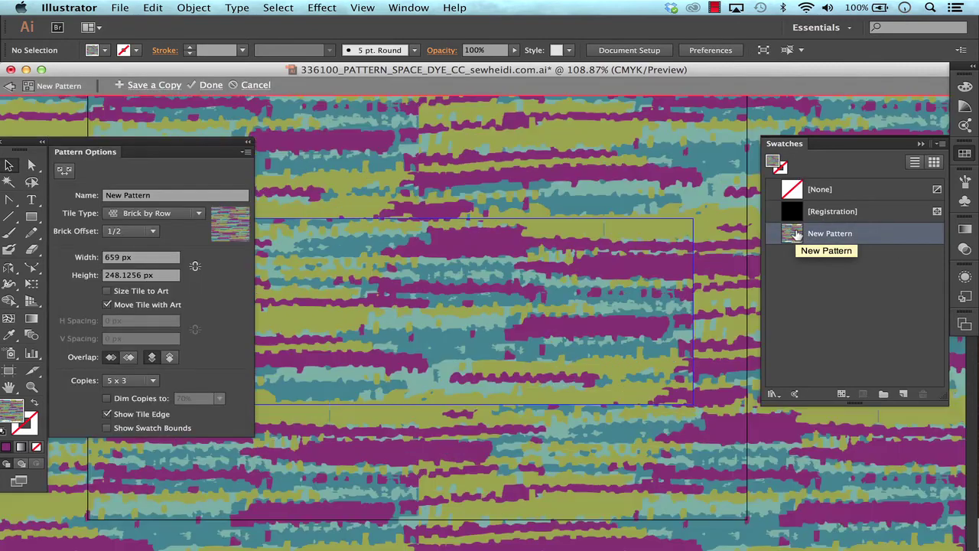
key(super+1)
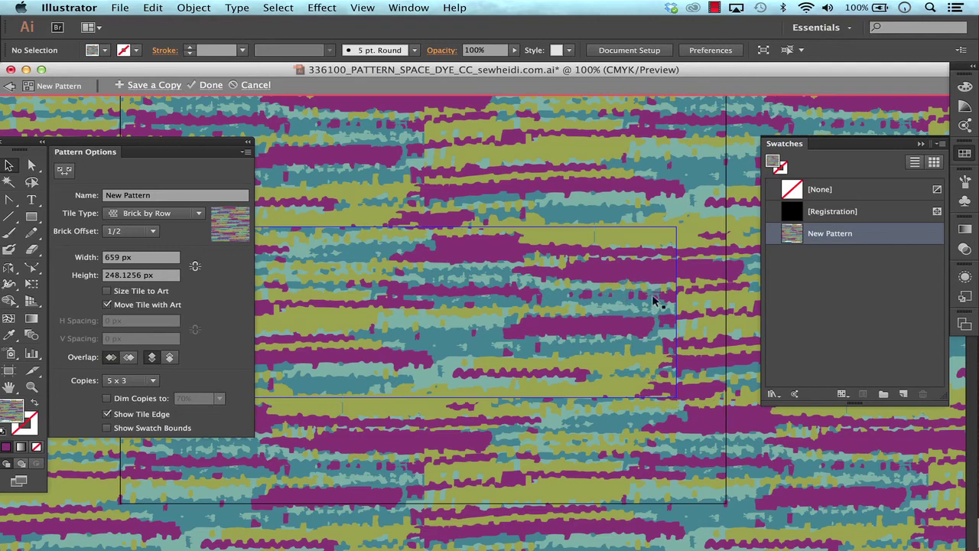
Touch up the small purple piece at the tile's right edge with Direct Selection
click(606, 265)
click(682, 371)
key(a)
click(684, 370)
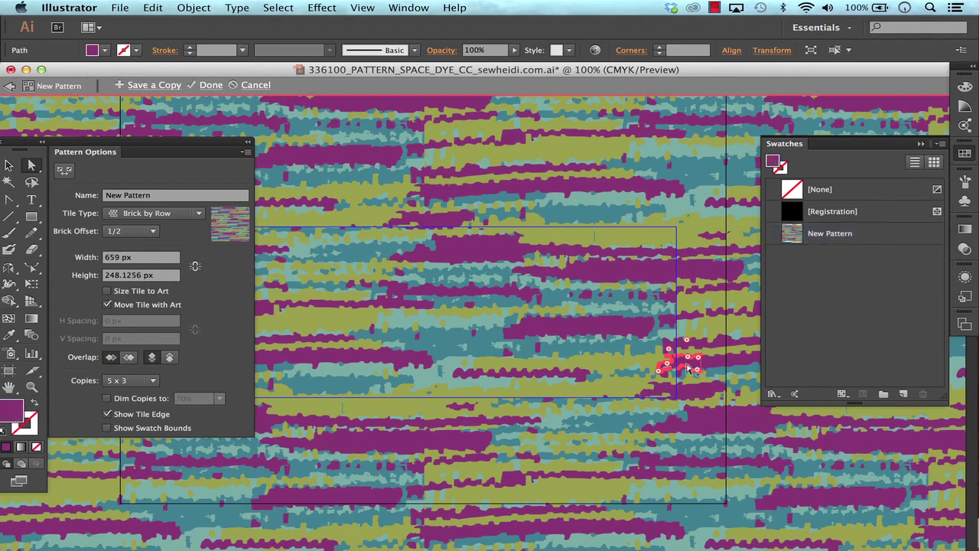
key(super+h)
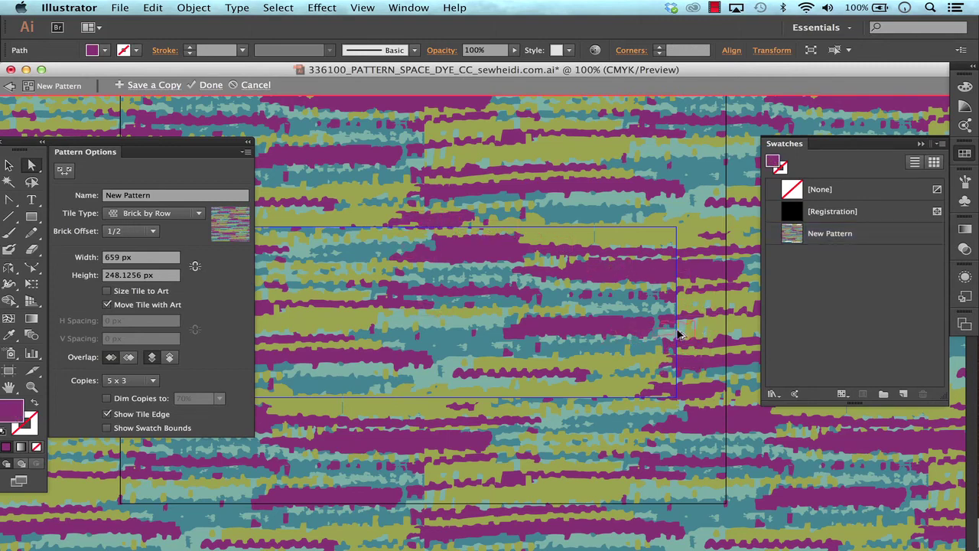
key(super+shift+a)
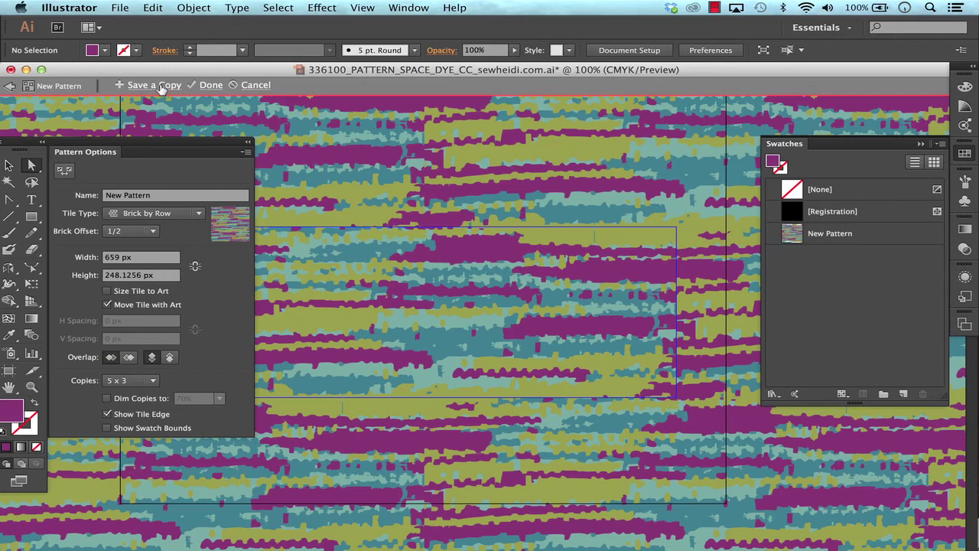
Save the edited pattern and zoom out to view the updated rectangle fill
click(208, 86)
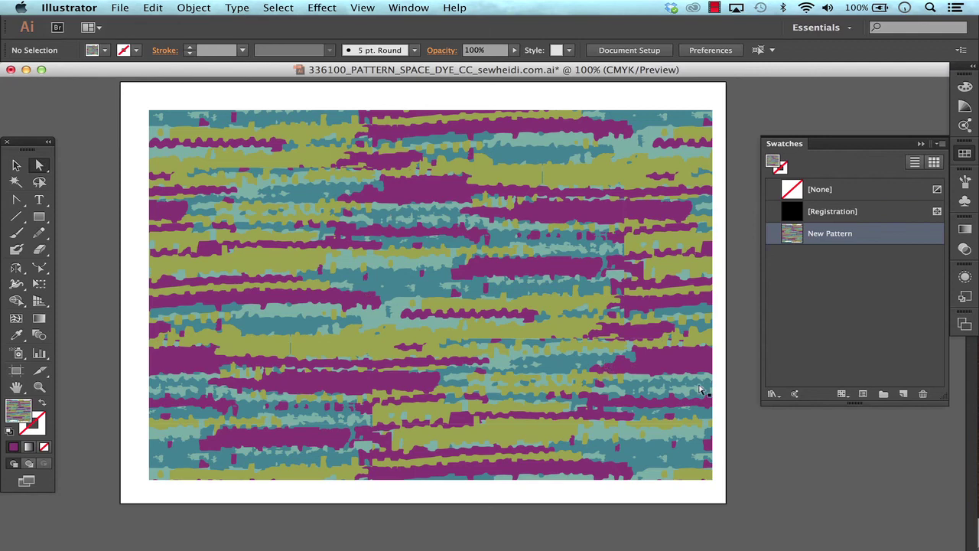
key(super+minus)
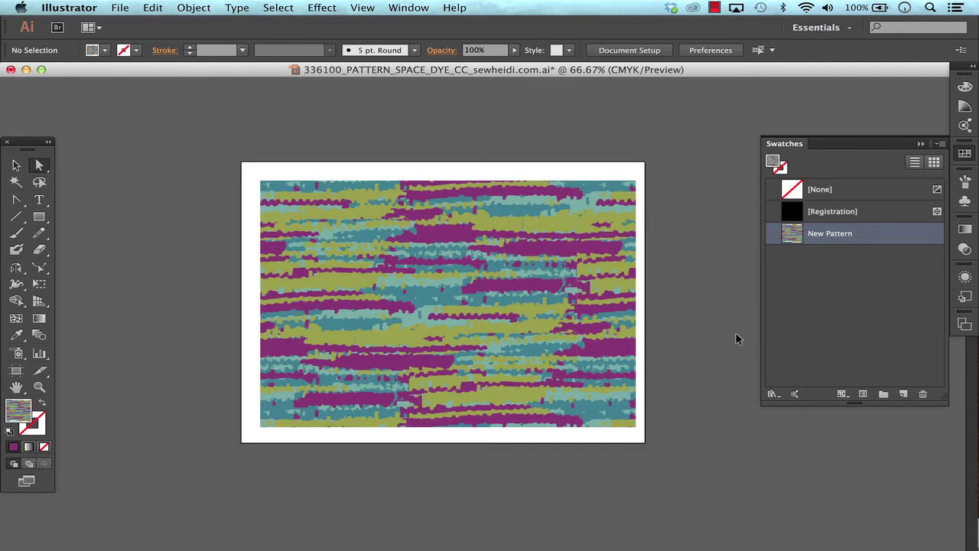
drag(736, 339, 710, 339)
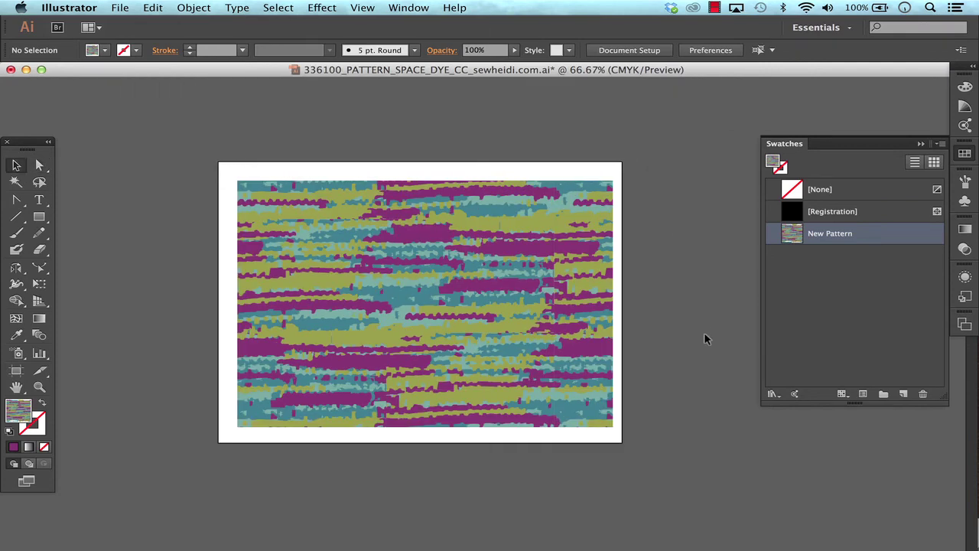